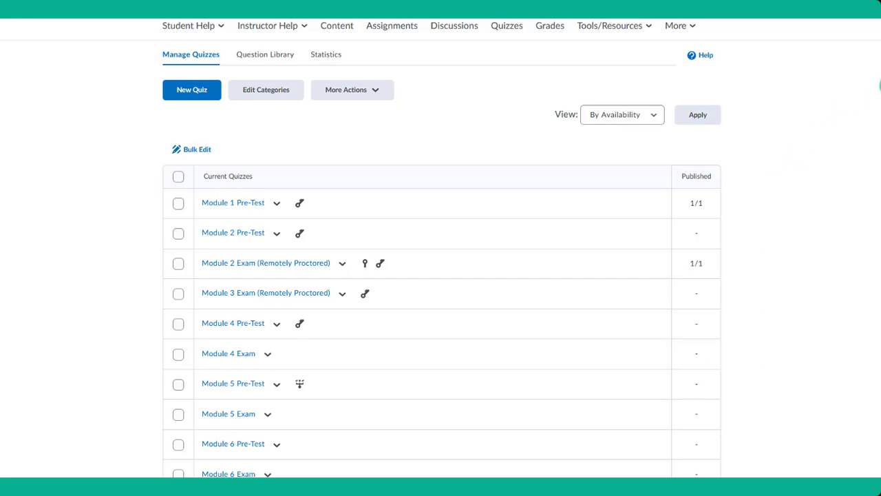
- Scroll the quiz list to find the Module 7 Pre-Test quiz
scroll(879, 90, down, 2)
scroll(878, 109, down, 3)
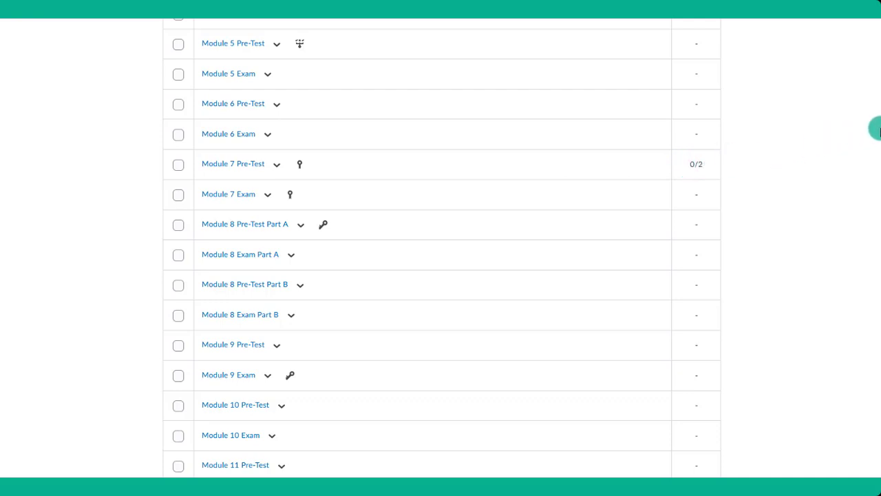
scroll(441, 248, up, 3)
scroll(877, 88, up, 2)
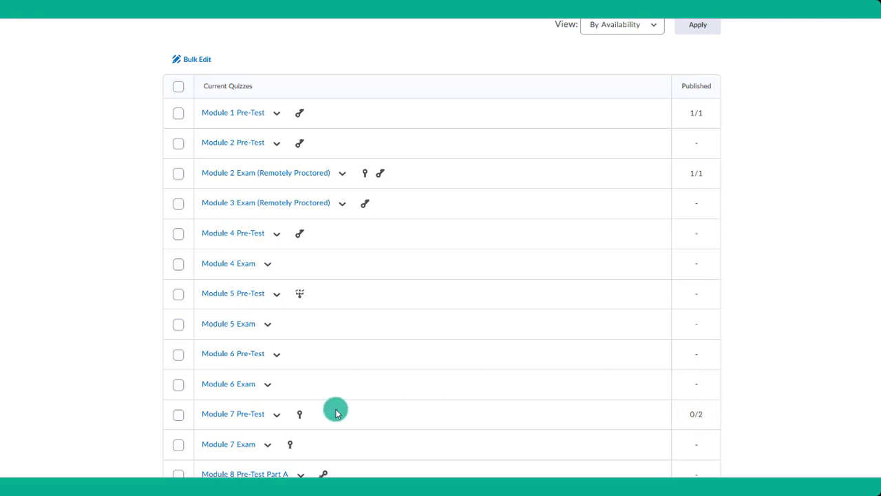
- Edit Module 7 Pre-Test to auto-publish results and sync to grade item 'Module 7- Pretest'
click(276, 416)
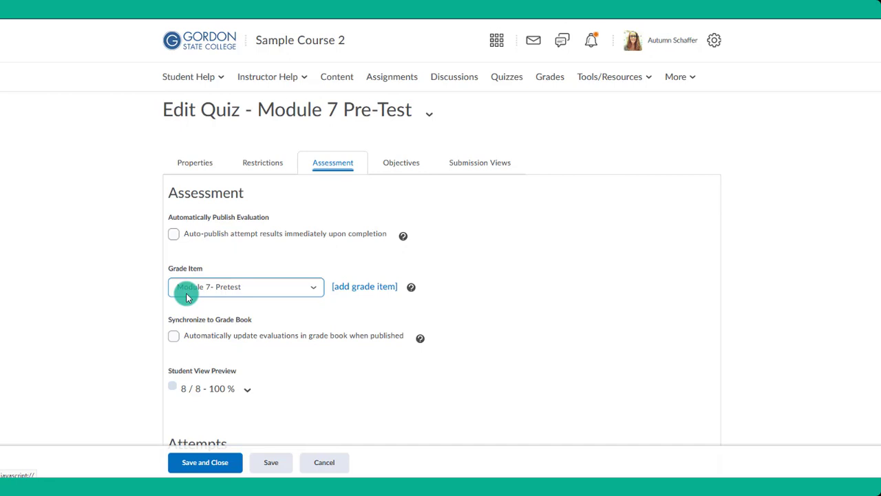
click(173, 233)
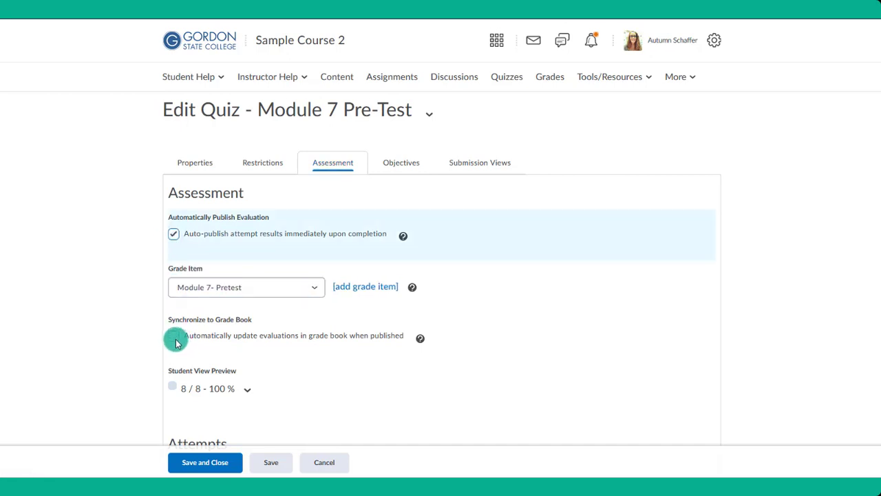
click(173, 335)
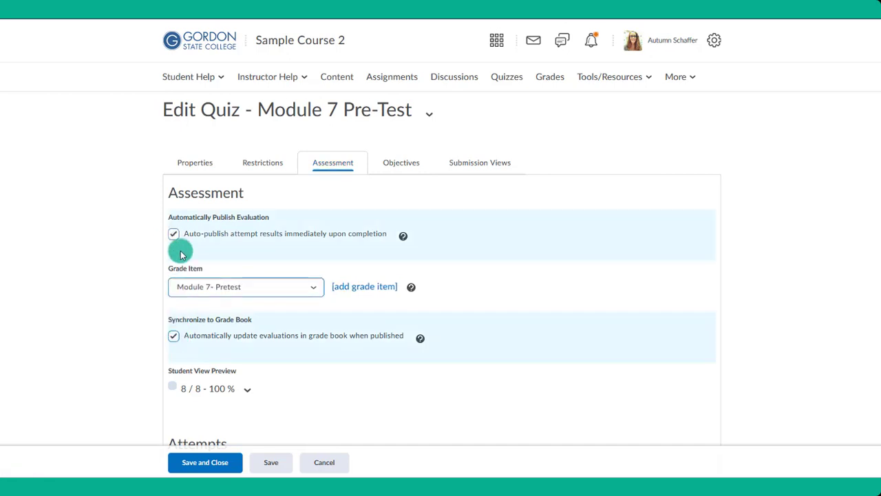
click(199, 290)
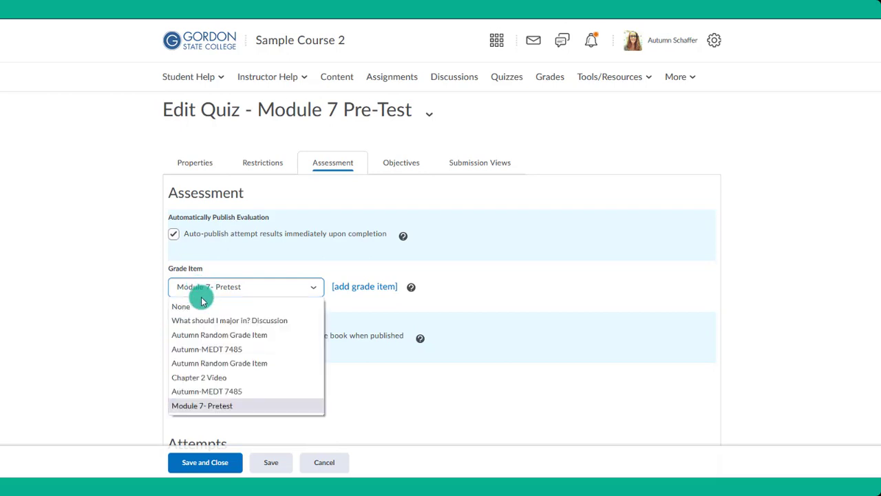
click(217, 408)
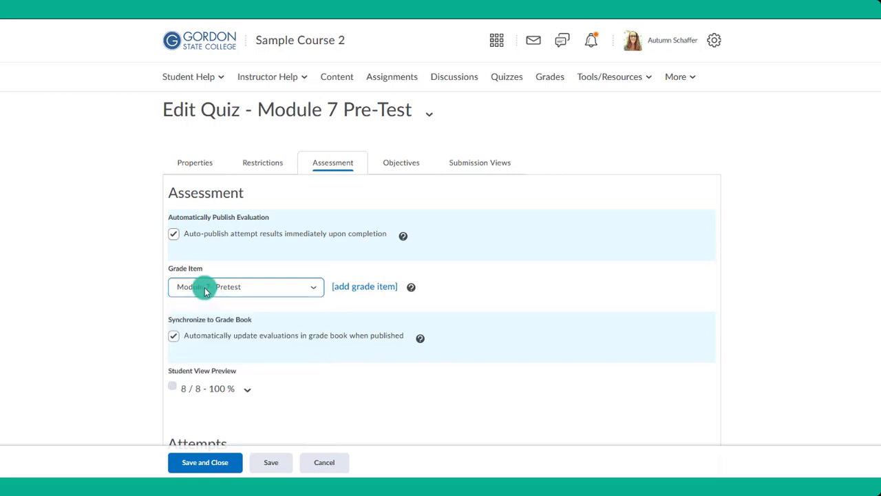
- Cancel the New Grade Item form, confirm auto-publish is on, and save the quiz settings
click(343, 288)
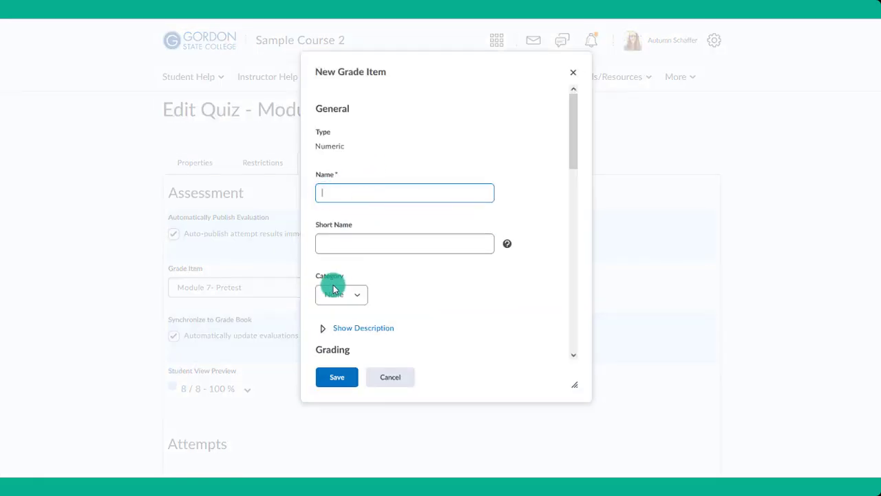
click(373, 241)
scroll(378, 243, down, 1)
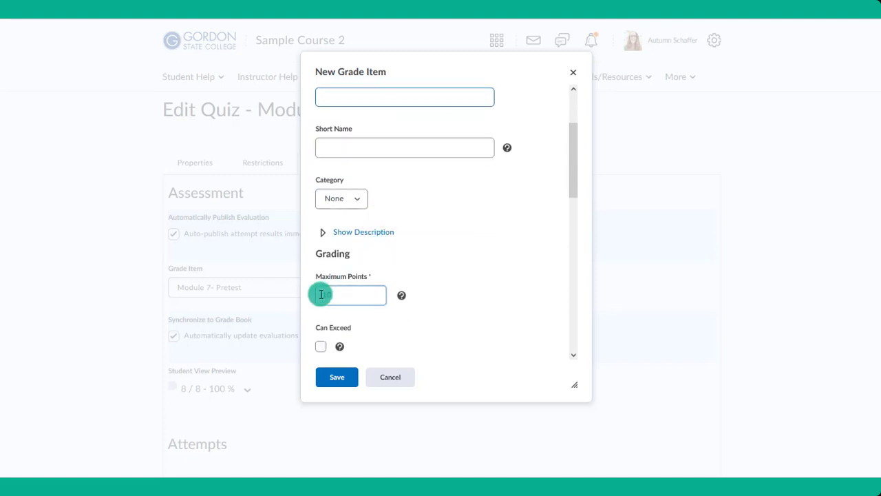
scroll(370, 278, down, 3)
scroll(371, 278, down, 5)
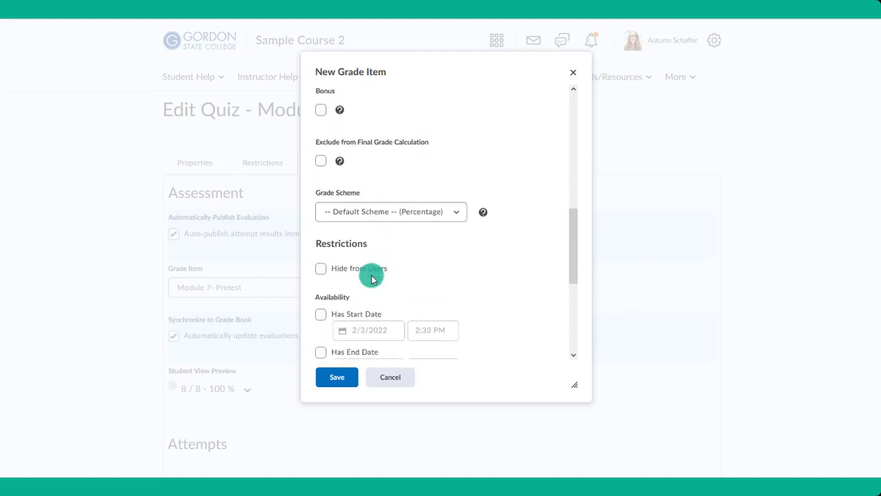
click(571, 72)
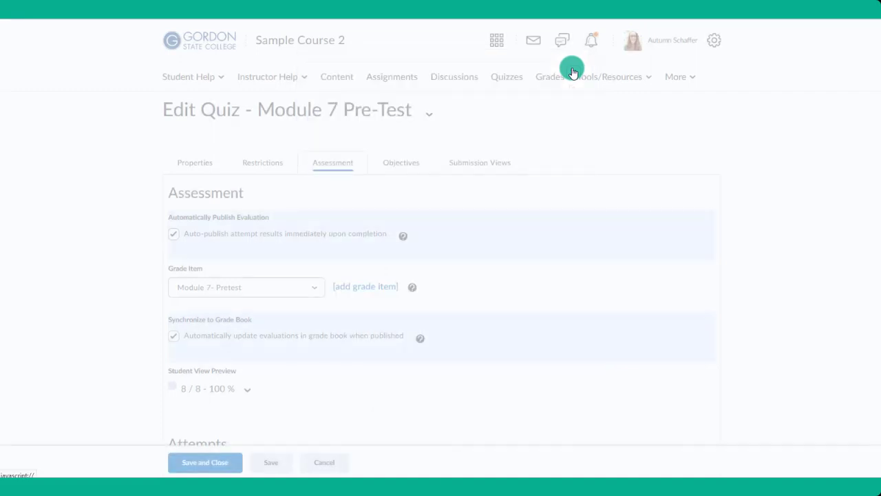
click(177, 237)
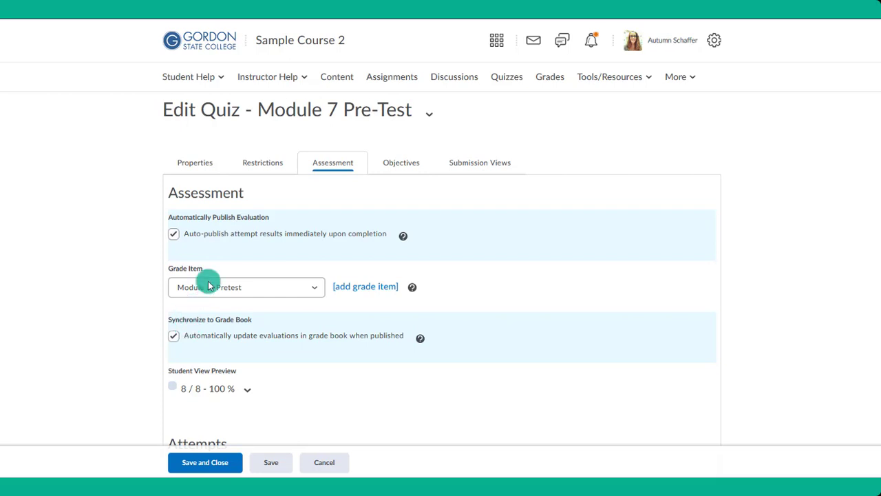
click(274, 463)
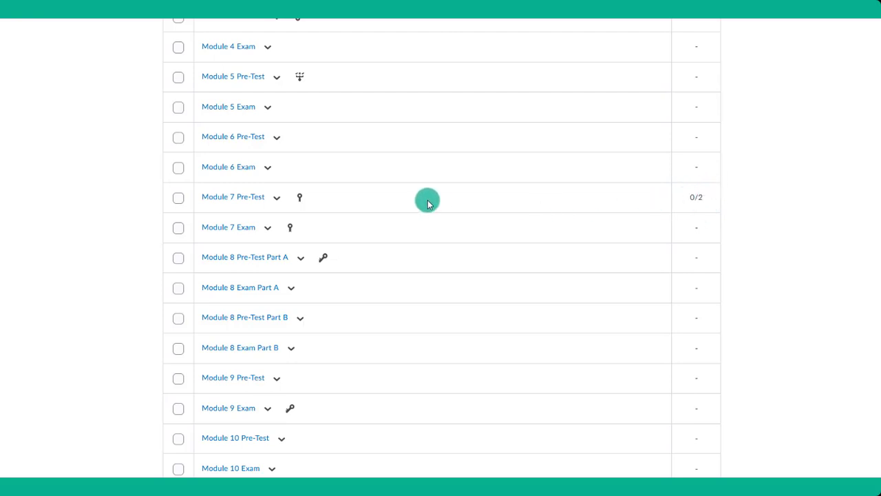
- Open grading for Module 7 Pre-Test and check the attempts marked Pending evaluation
click(276, 200)
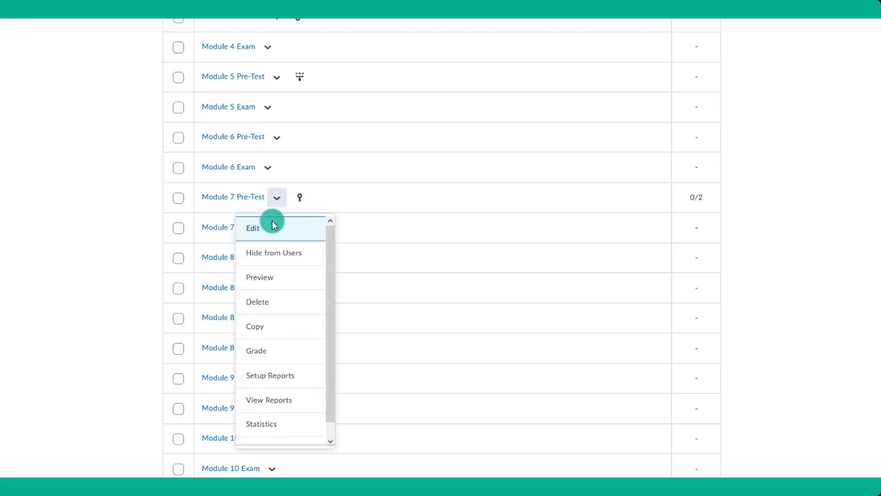
click(273, 351)
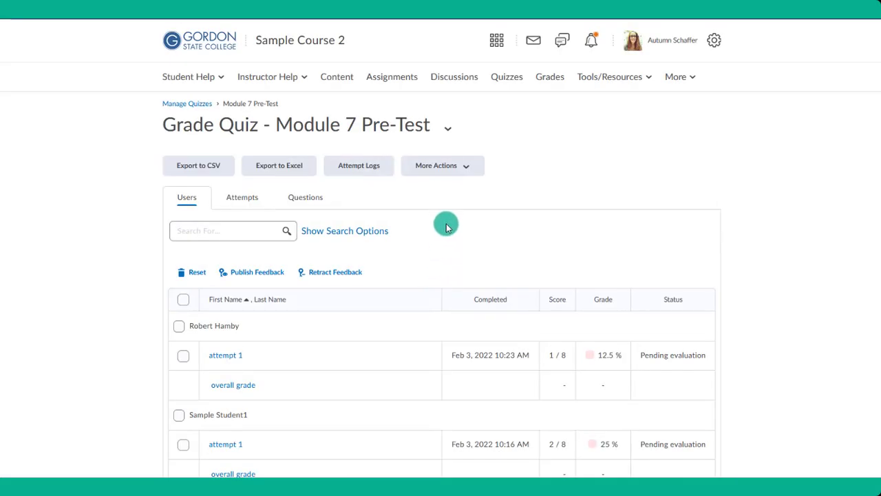
scroll(446, 213, down, 1)
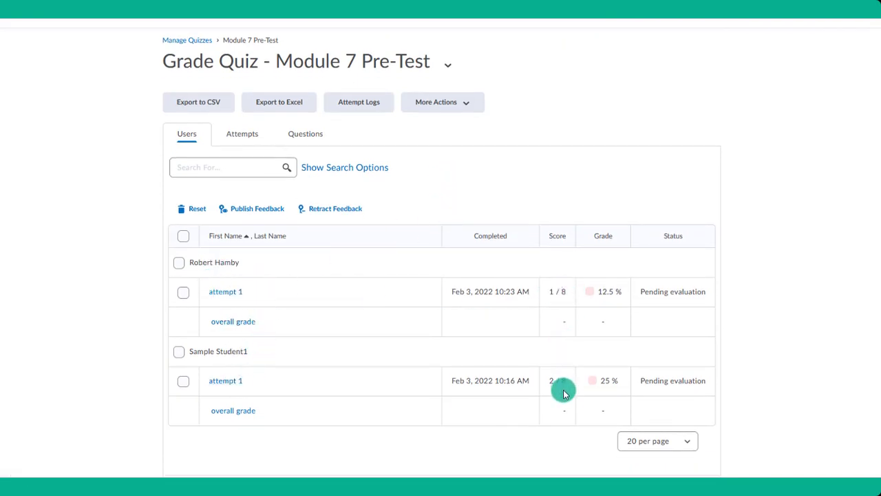
drag(643, 292, 710, 291)
click(691, 307)
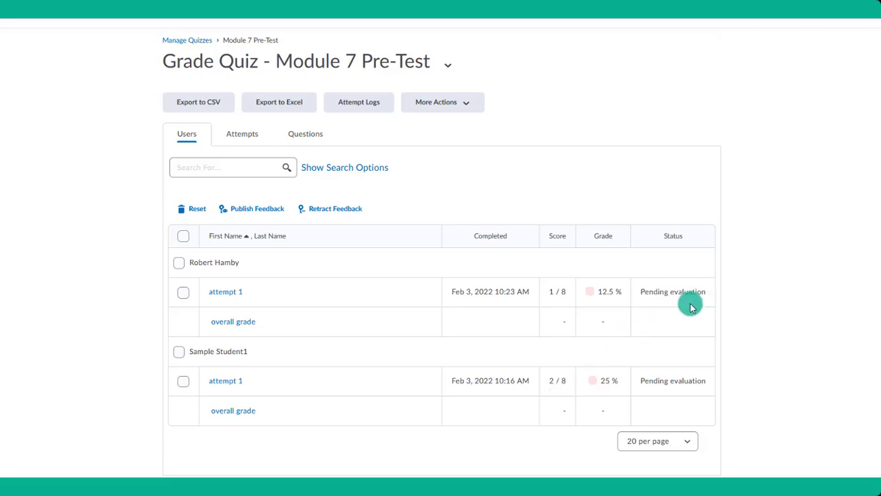
- Select all attempts and publish their feedback so each reads Published
click(183, 236)
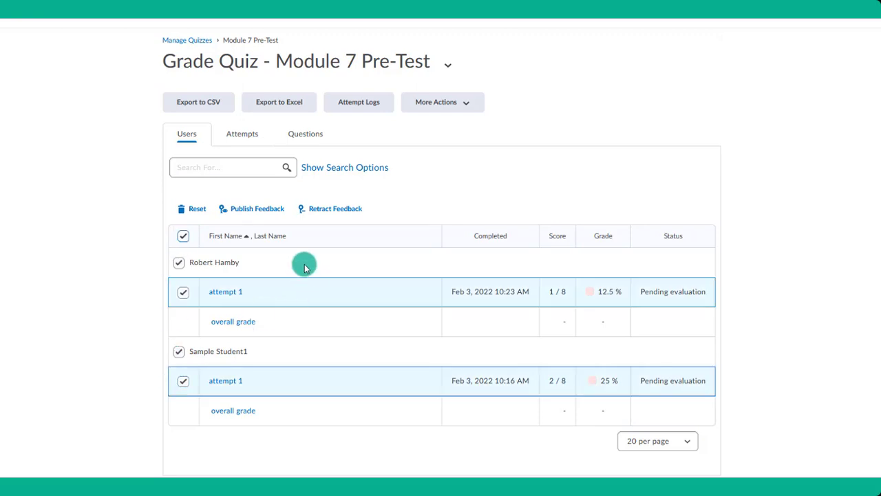
click(272, 217)
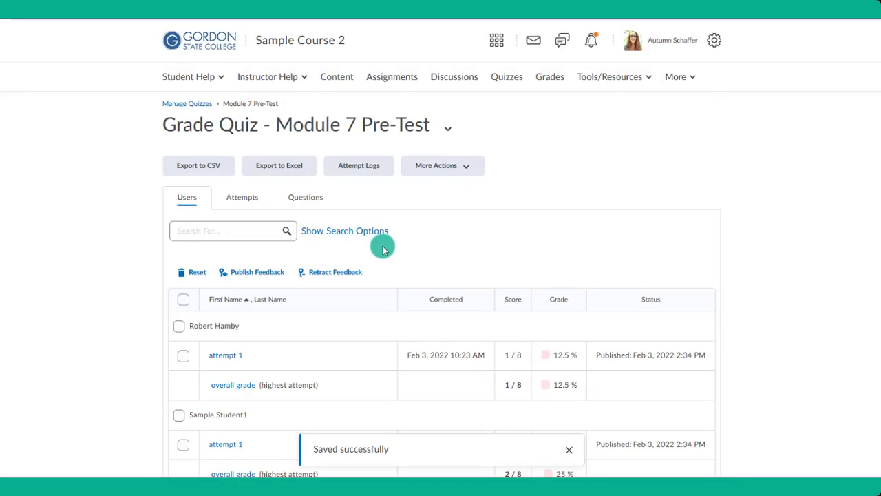
scroll(383, 248, down, 1)
drag(596, 291, 649, 294)
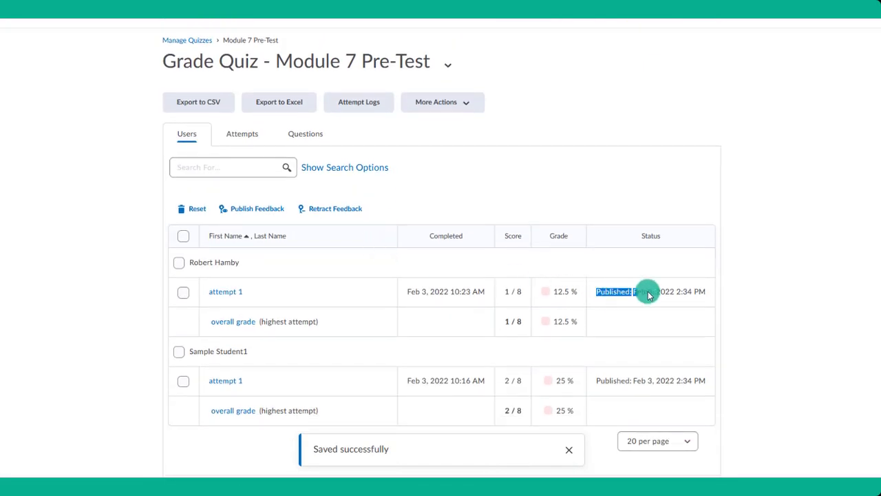
drag(596, 381, 652, 381)
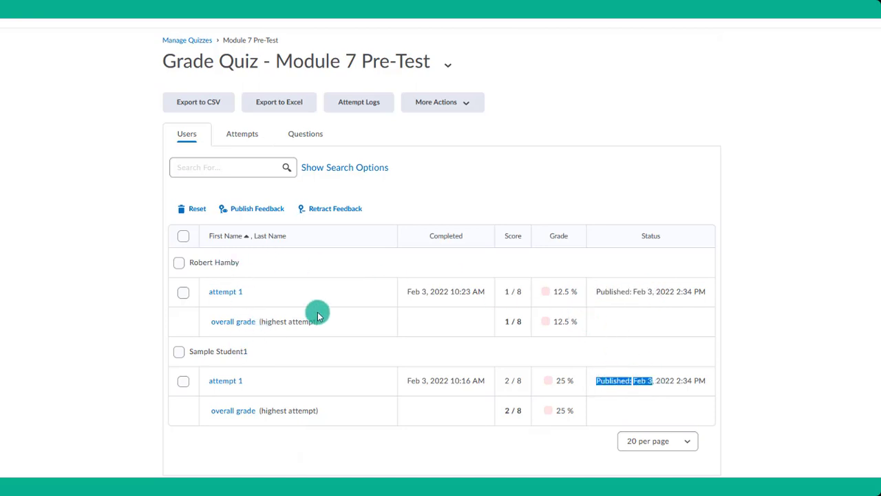
scroll(379, 289, up, 1)
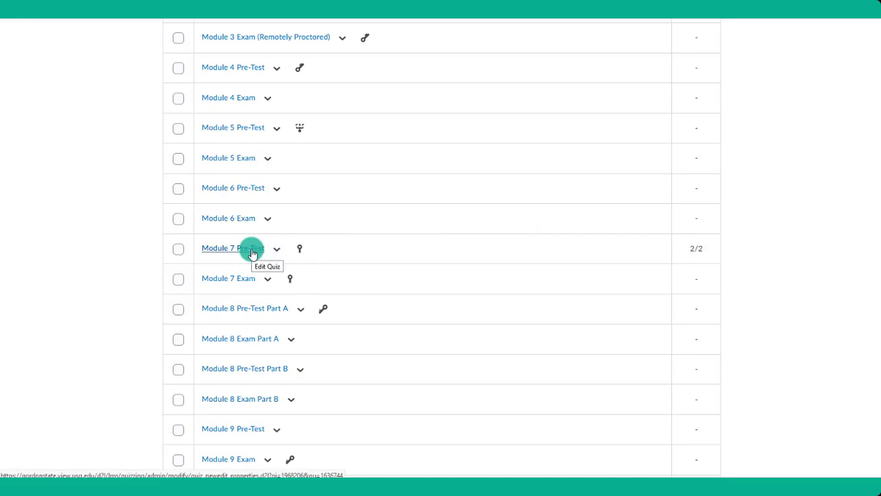
- Return to the Quizzes list and scroll down toward the Module 7 Exam
click(692, 256)
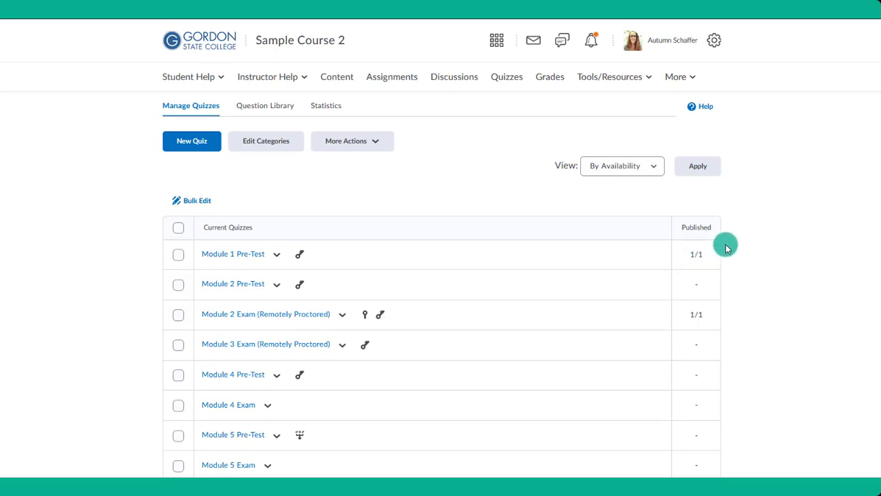
scroll(726, 248, down, 2)
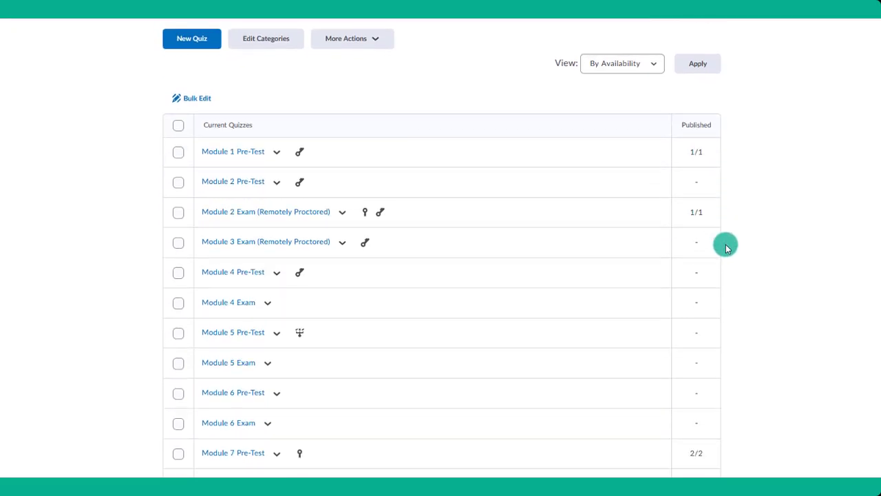
scroll(726, 247, down, 2)
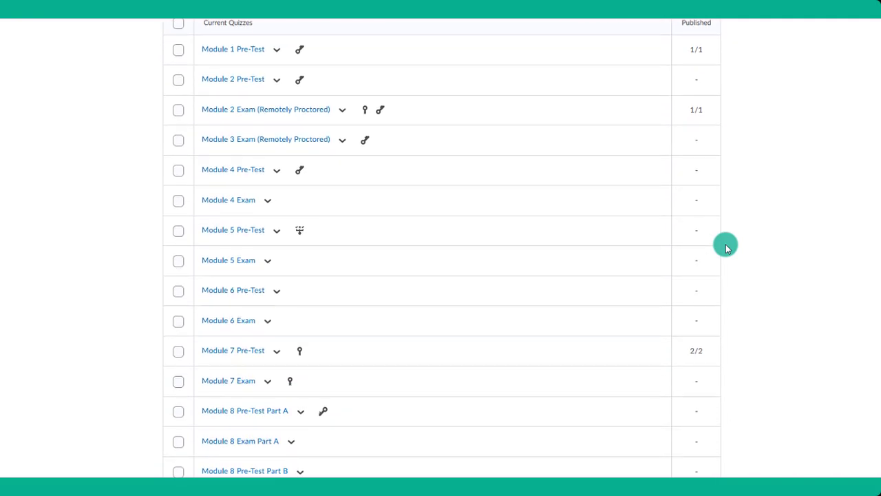
scroll(727, 248, down, 3)
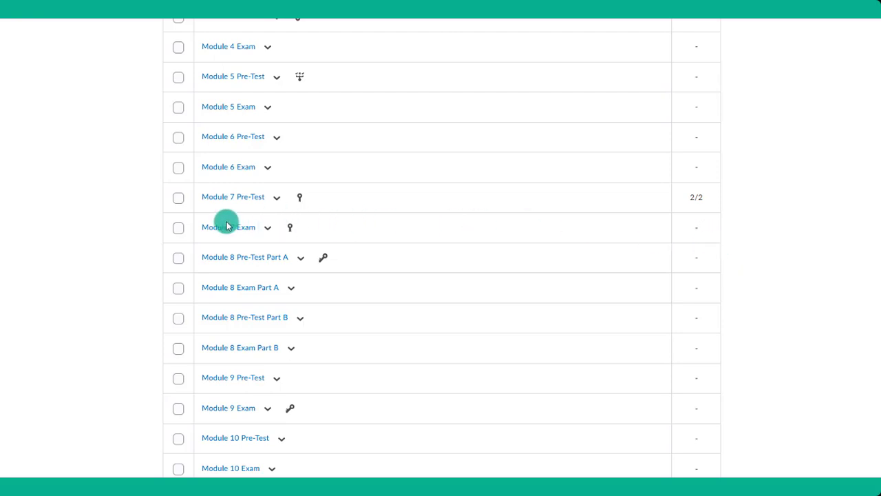
click(270, 228)
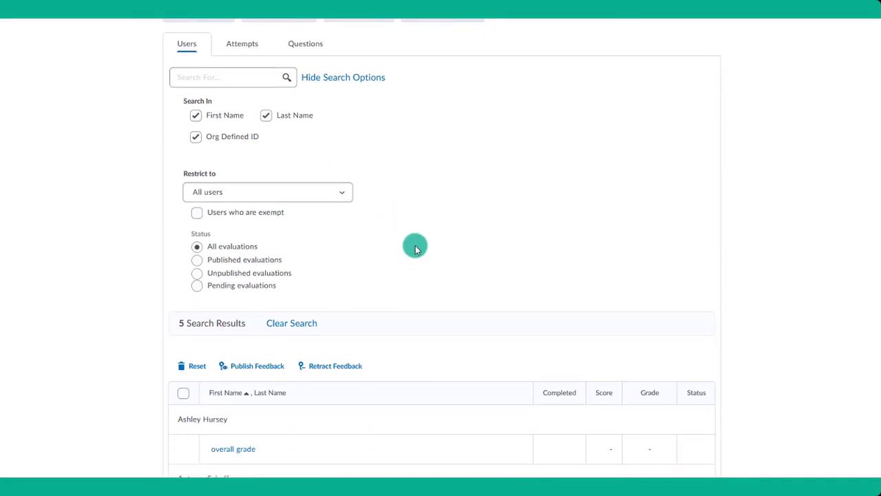
scroll(344, 241, up, 1)
click(266, 238)
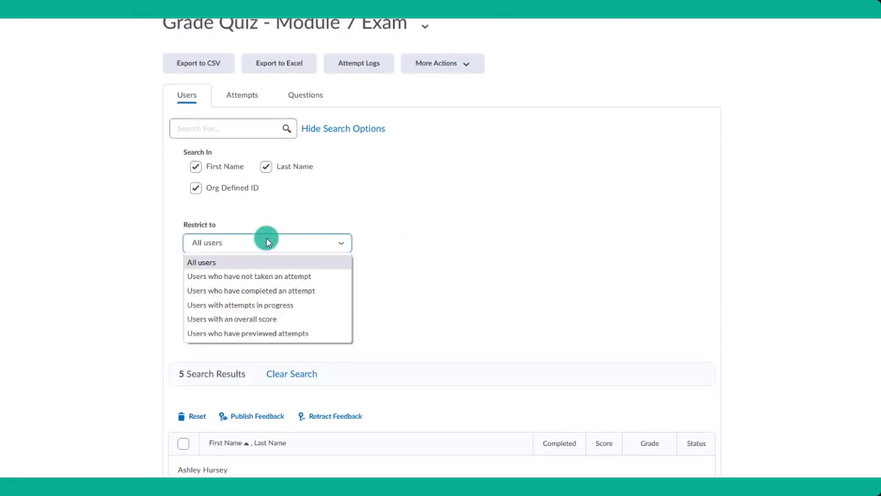
click(236, 291)
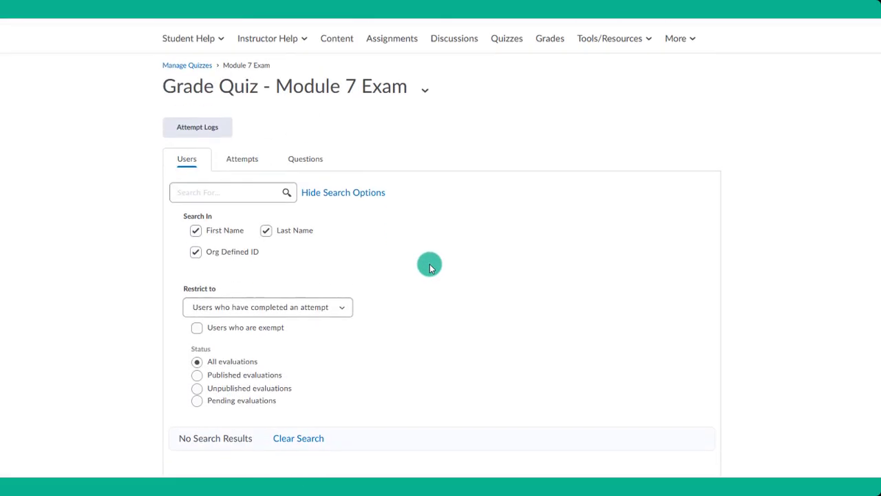
click(291, 304)
click(285, 314)
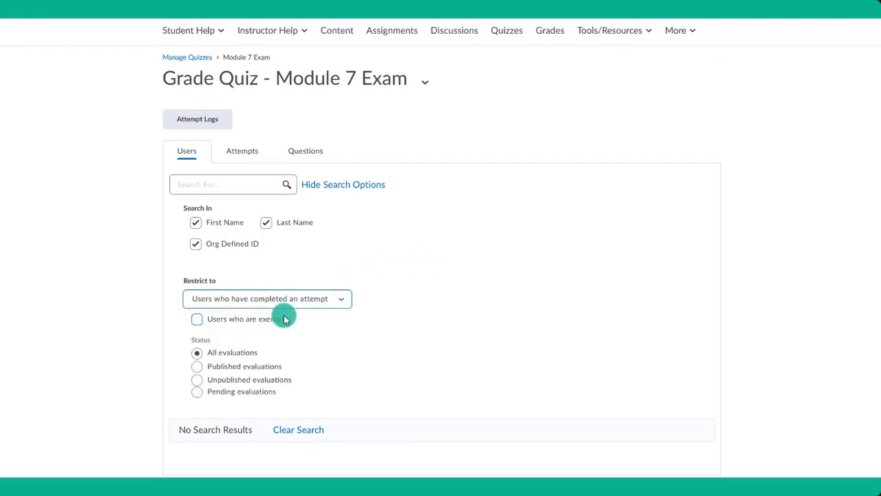
click(288, 185)
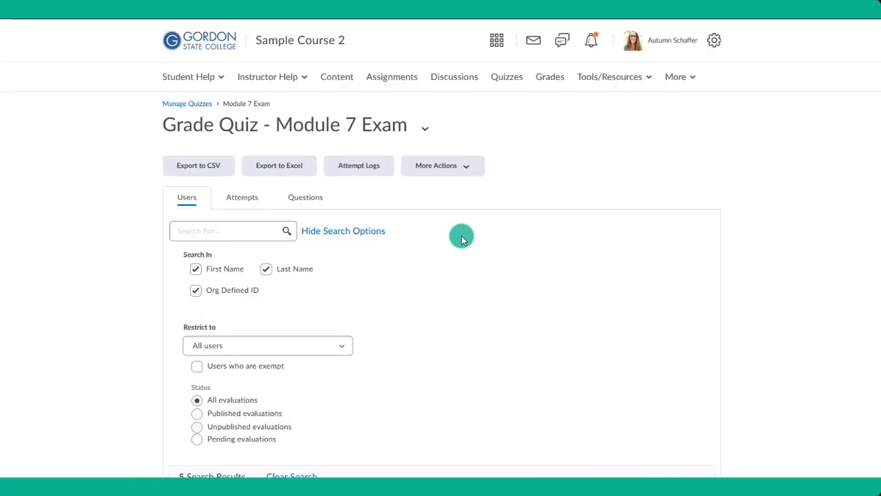
scroll(462, 239, down, 5)
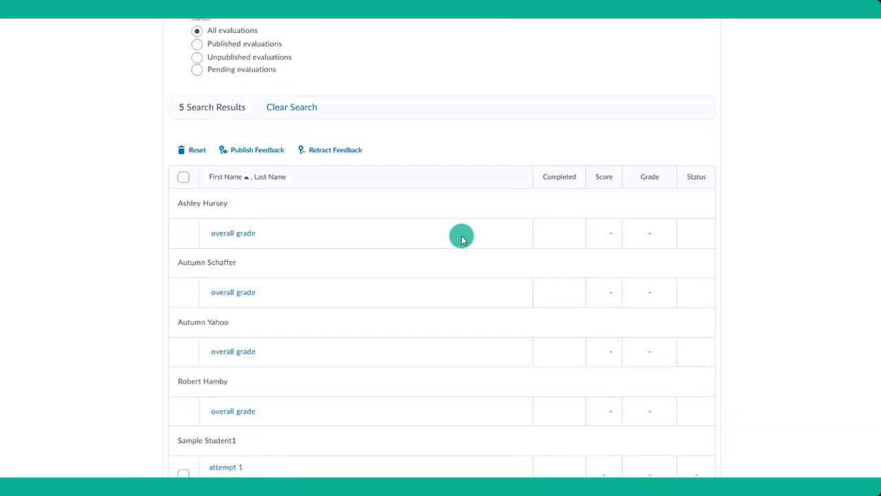
scroll(462, 238, down, 2)
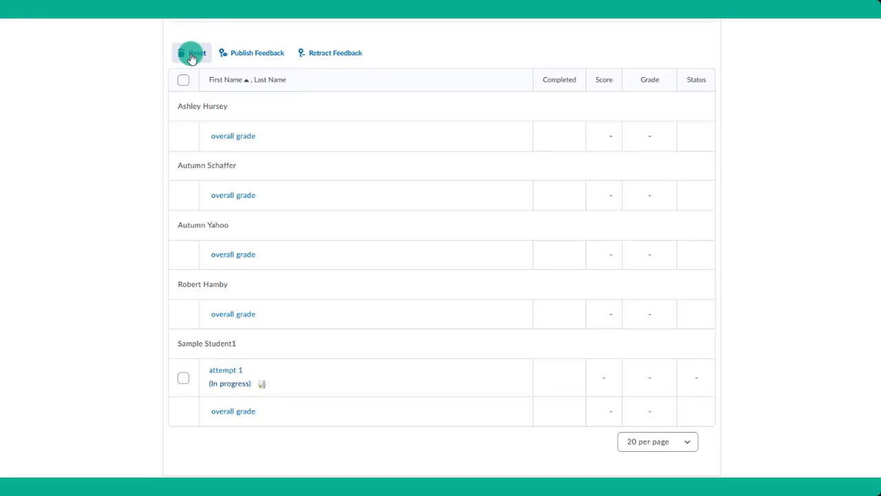
- Open the sample student's in-progress attempt 1 and scroll through its chosen and correct answers
click(224, 372)
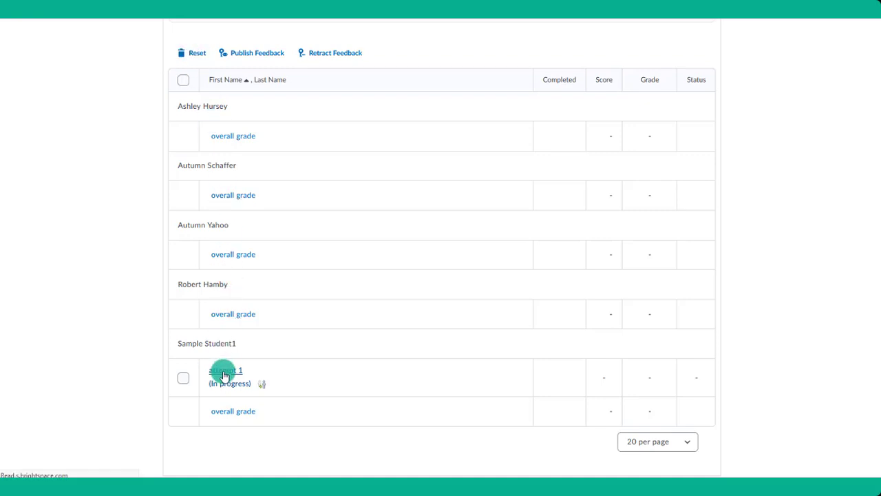
scroll(423, 282, down, 3)
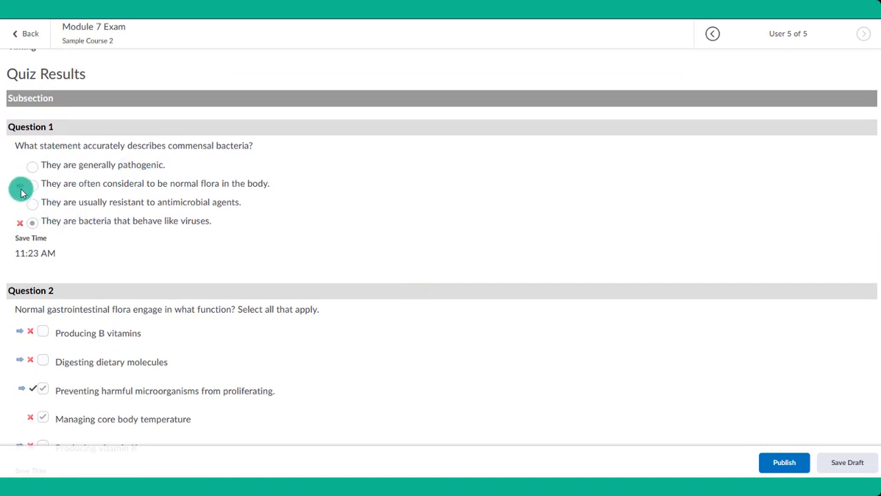
scroll(89, 227, down, 3)
scroll(89, 230, down, 8)
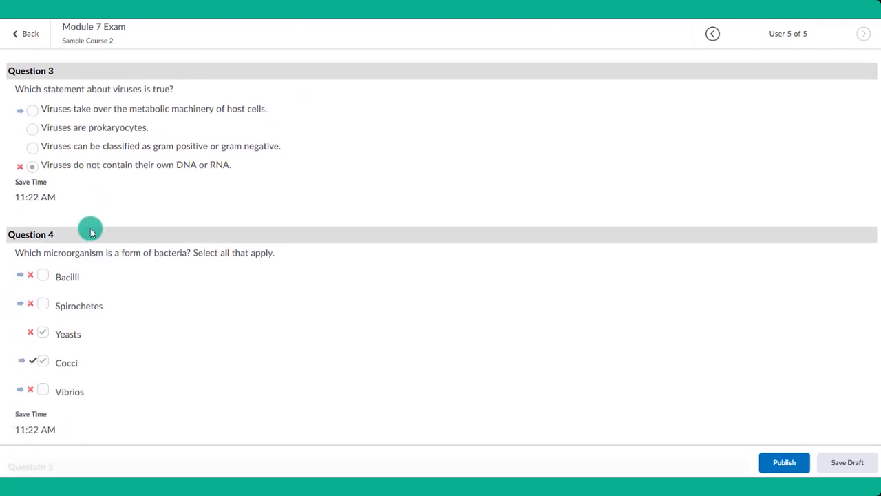
scroll(94, 232, down, 10)
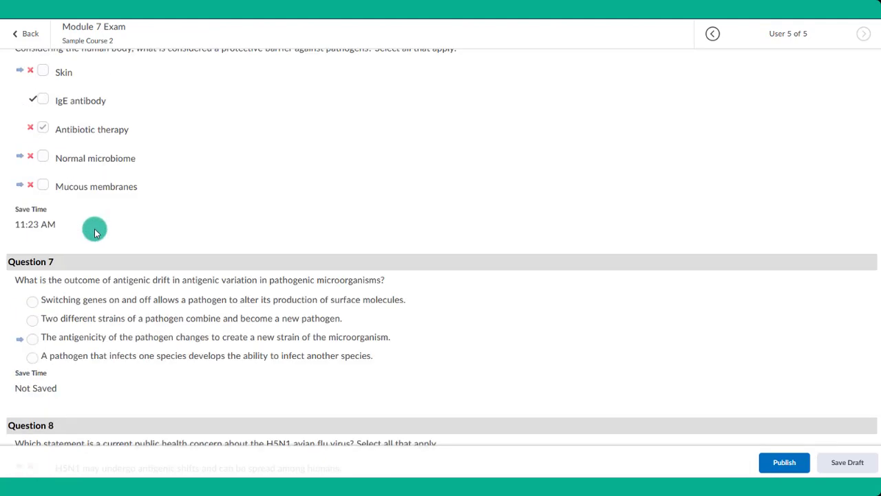
scroll(95, 234, down, 5)
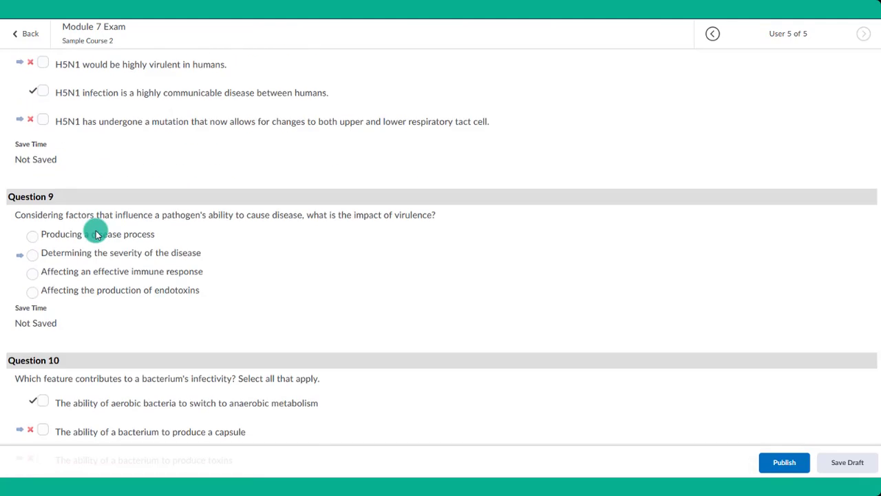
scroll(95, 225, down, 11)
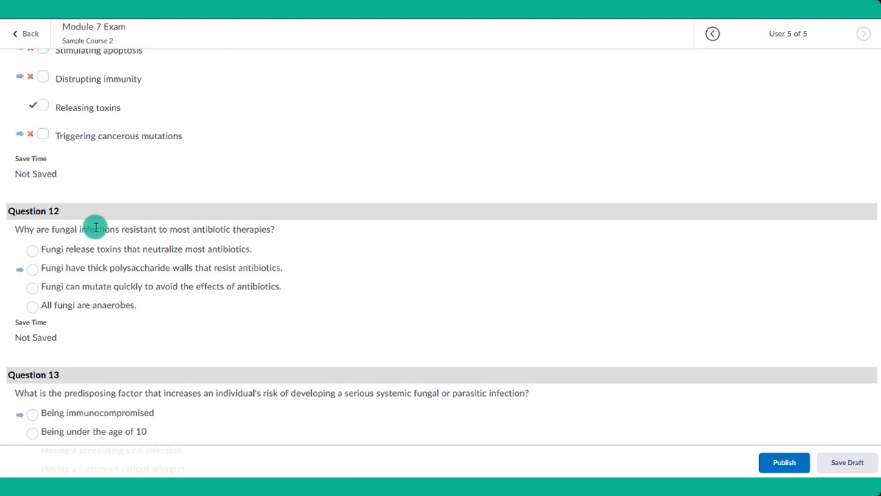
scroll(98, 232, up, 2)
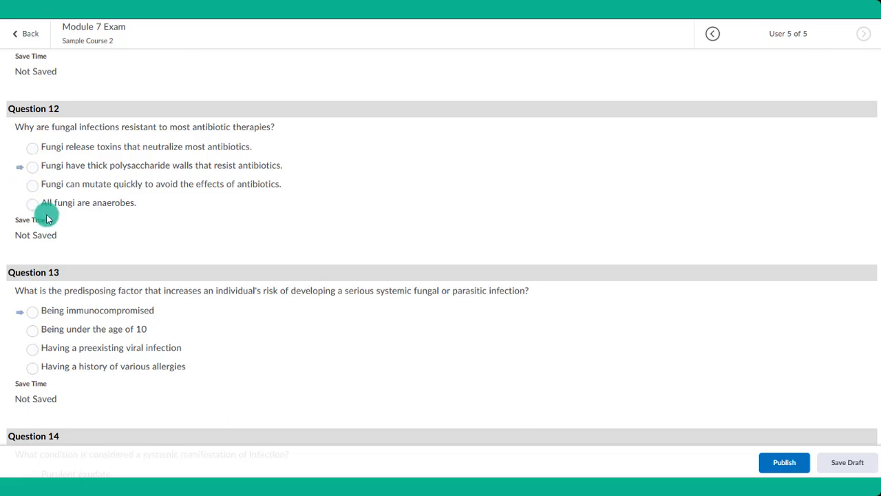
scroll(47, 219, down, 4)
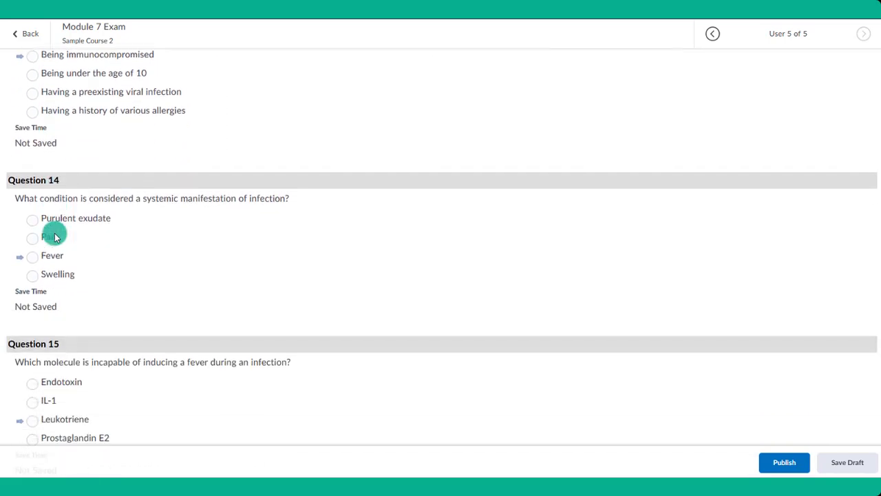
scroll(55, 237, down, 5)
scroll(58, 234, up, 5)
scroll(56, 233, up, 5)
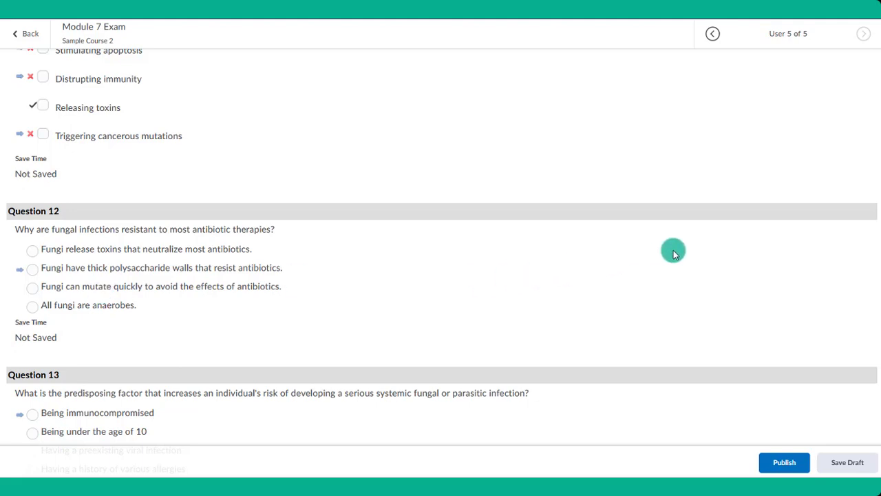
drag(879, 248, 875, 43)
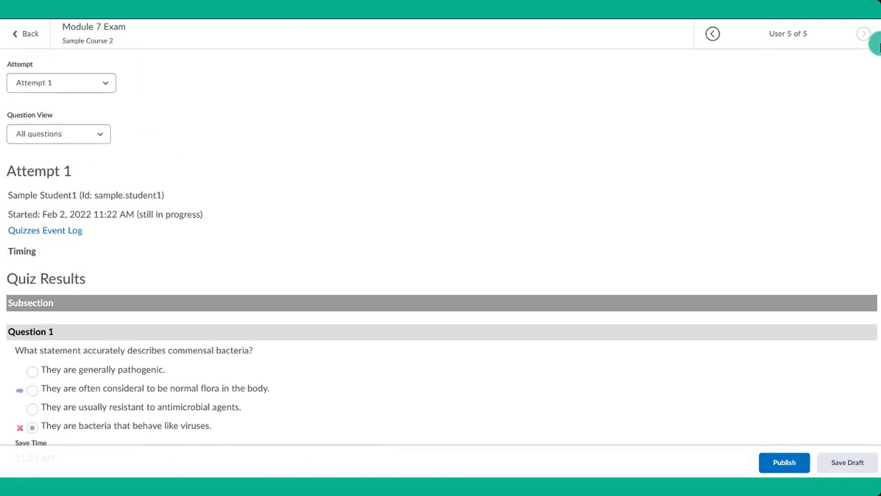
- Open this attempt's Quizzes Event Log and move and widen its window
click(71, 236)
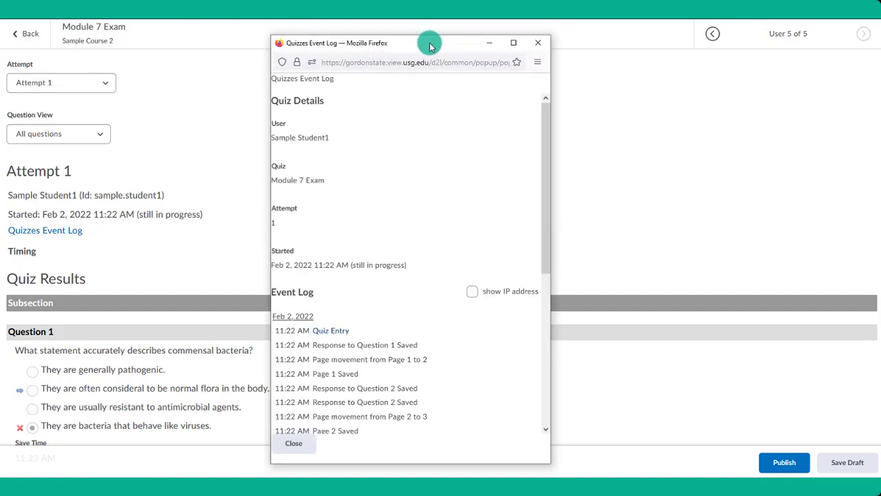
drag(429, 45, 229, 42)
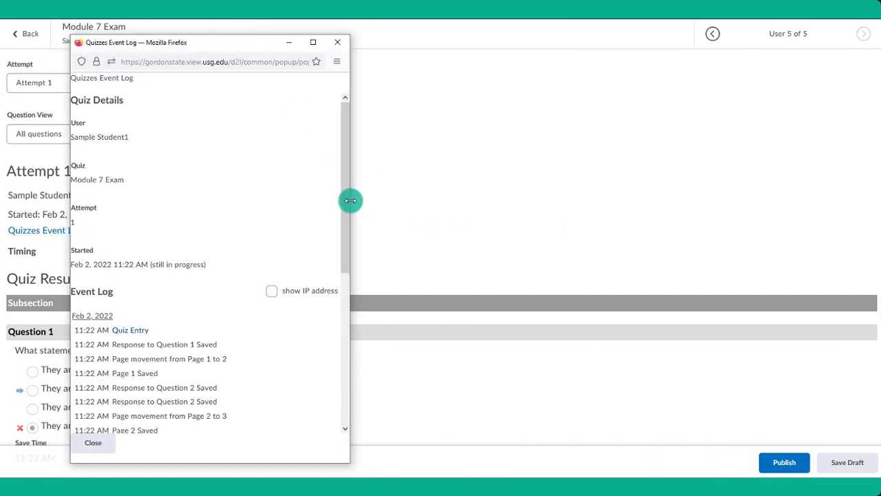
drag(350, 200, 665, 225)
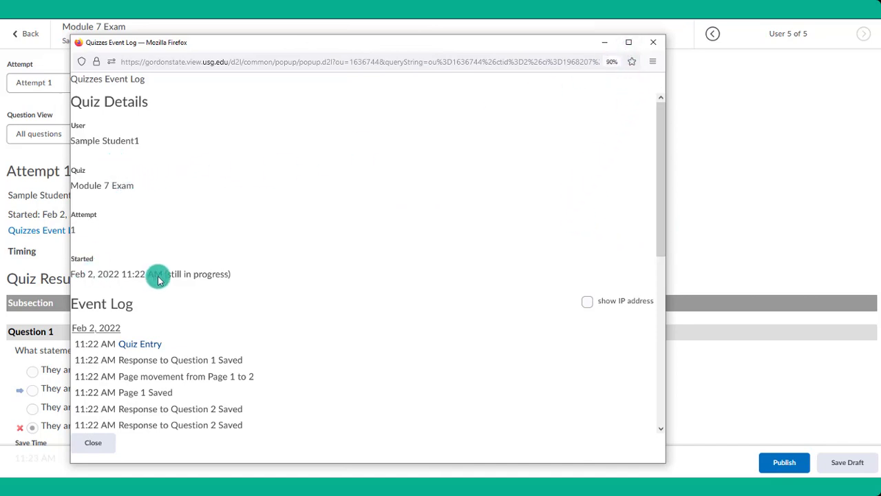
- Highlight the Page 4 Saved and 11:23 AM Quiz Re-entry lines in the log
scroll(158, 279, down, 5)
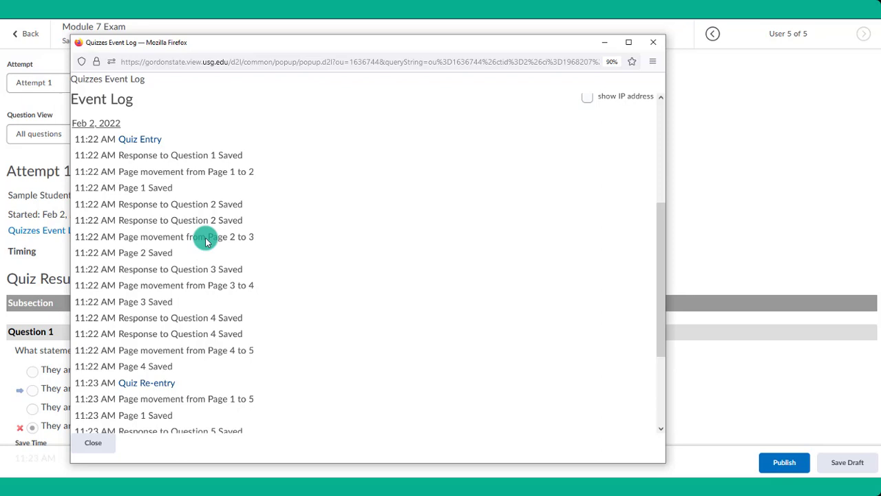
scroll(205, 240, down, 1)
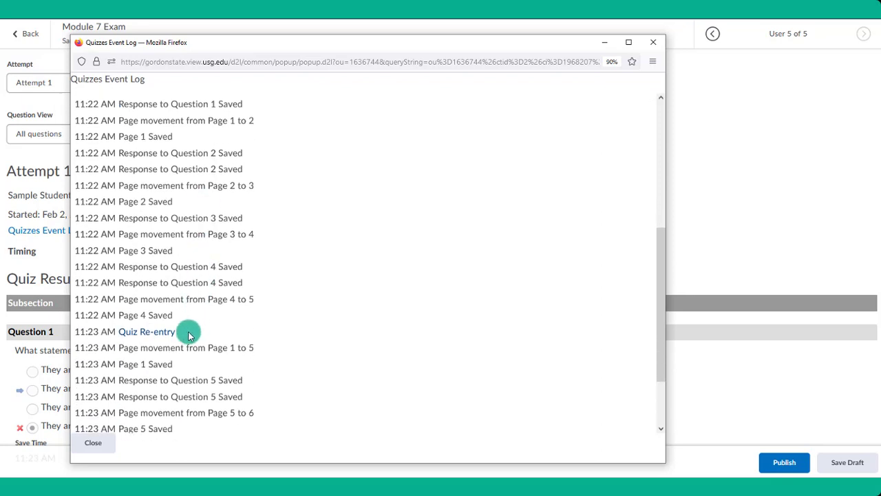
drag(188, 331, 86, 336)
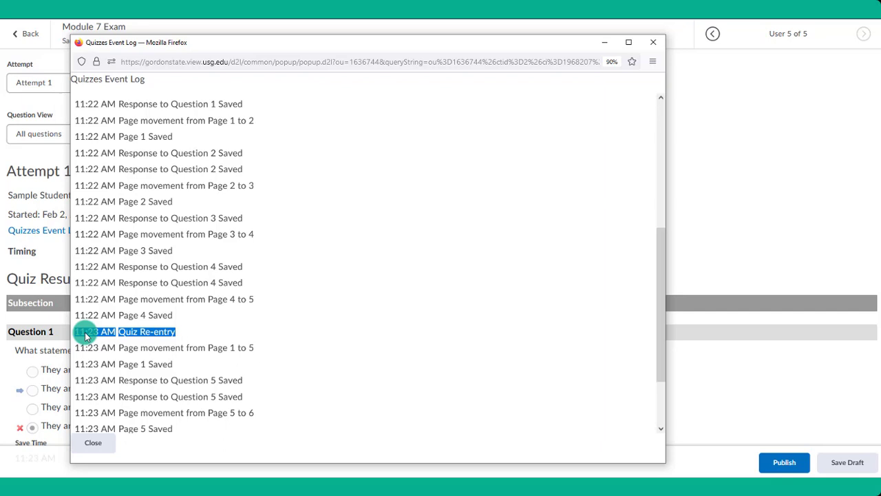
click(95, 320)
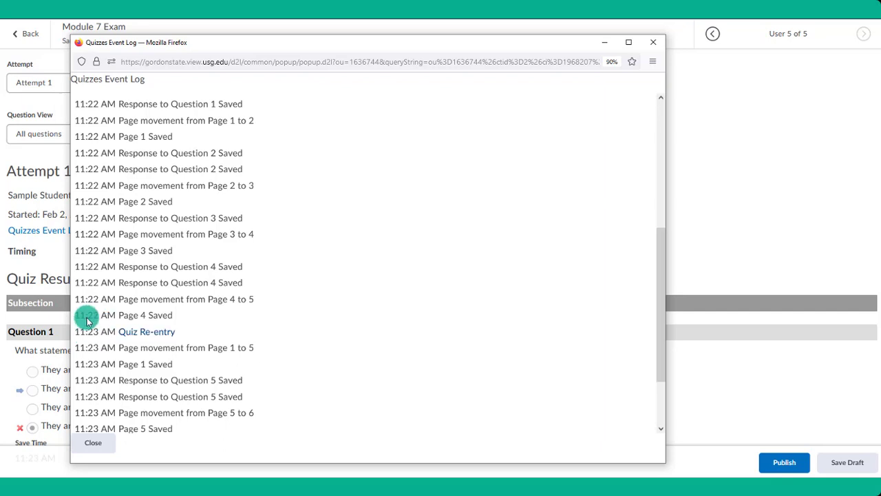
drag(75, 314, 196, 339)
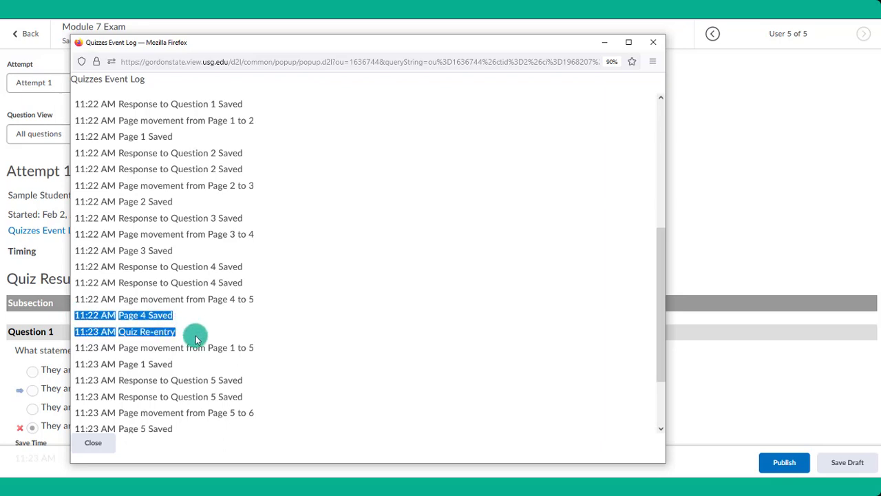
click(193, 318)
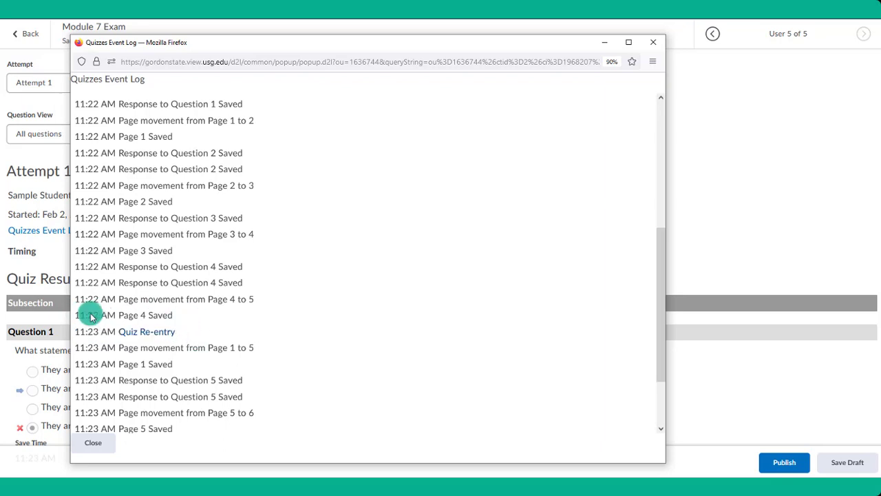
drag(73, 314, 195, 333)
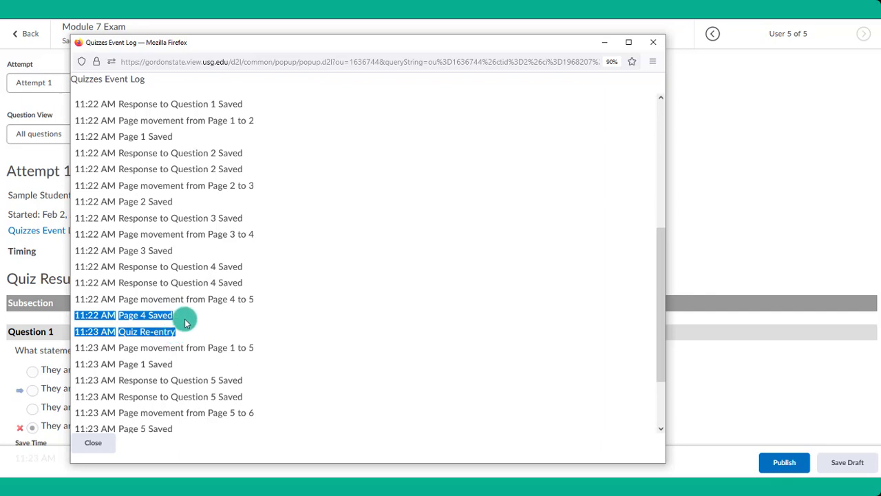
scroll(184, 323, down, 2)
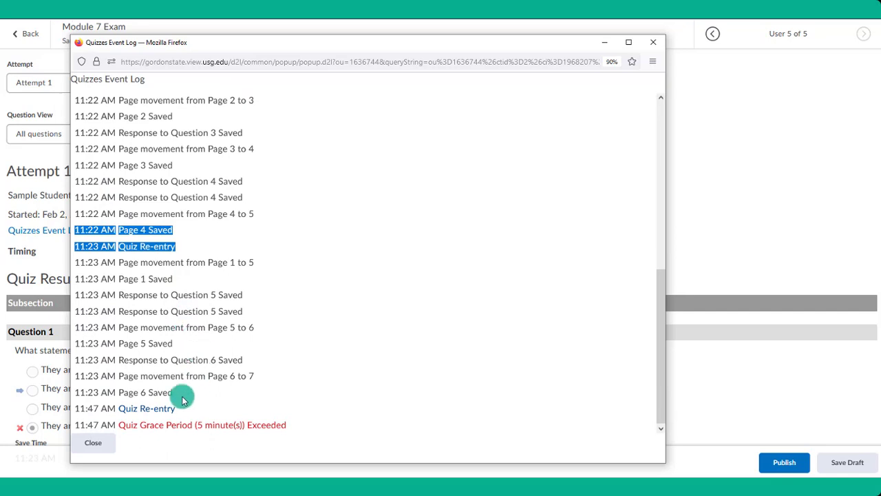
drag(76, 408, 177, 413)
drag(77, 425, 300, 430)
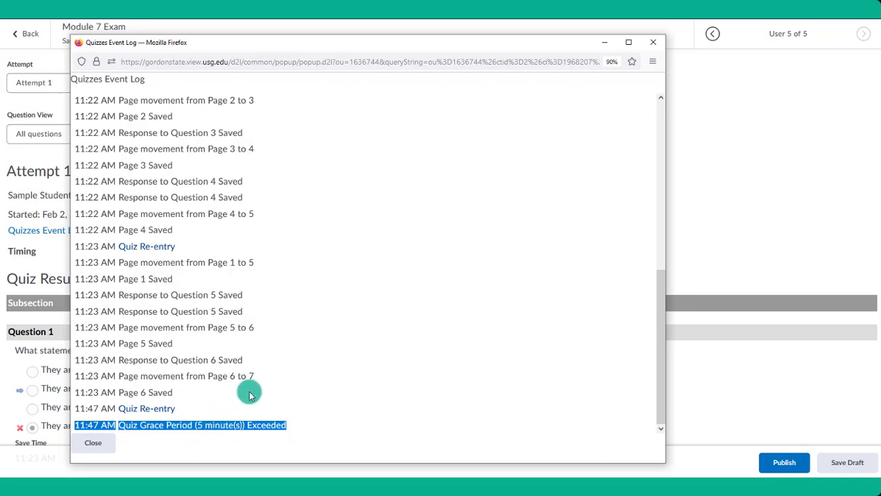
scroll(252, 252, up, 5)
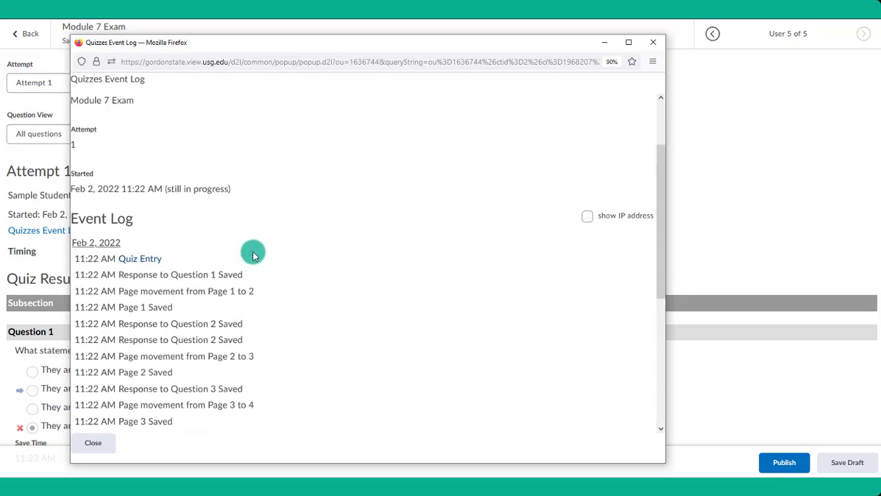
- Close the log, enter attempt 1 as the student, and submit the quiz
click(653, 42)
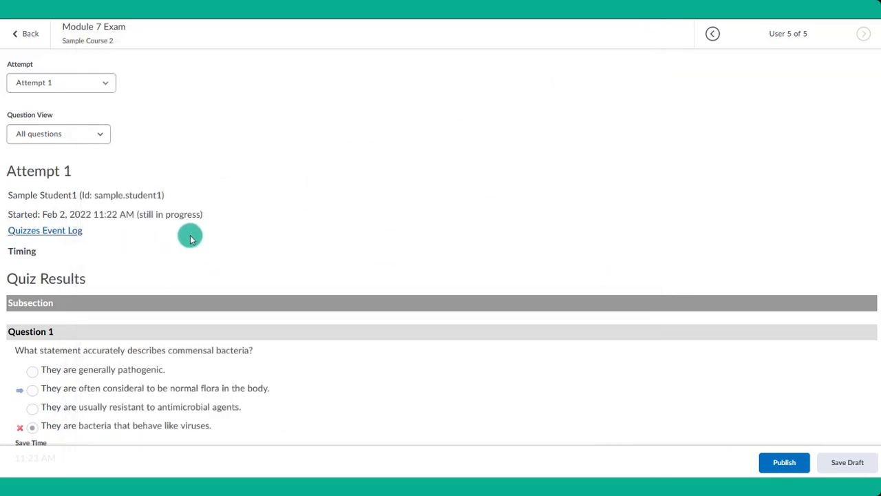
click(30, 34)
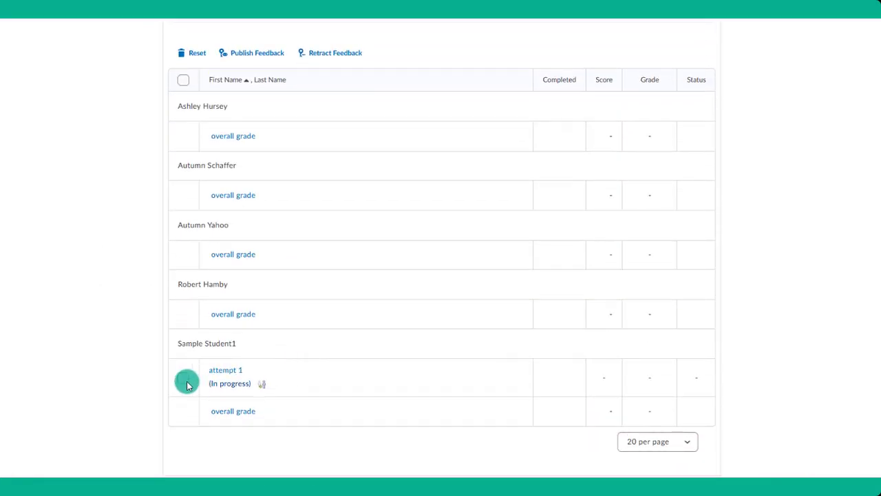
click(184, 378)
click(193, 61)
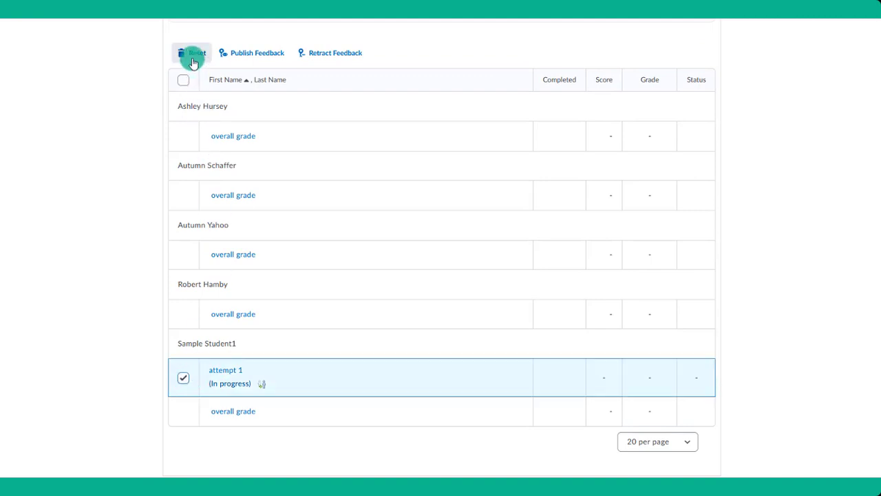
click(183, 377)
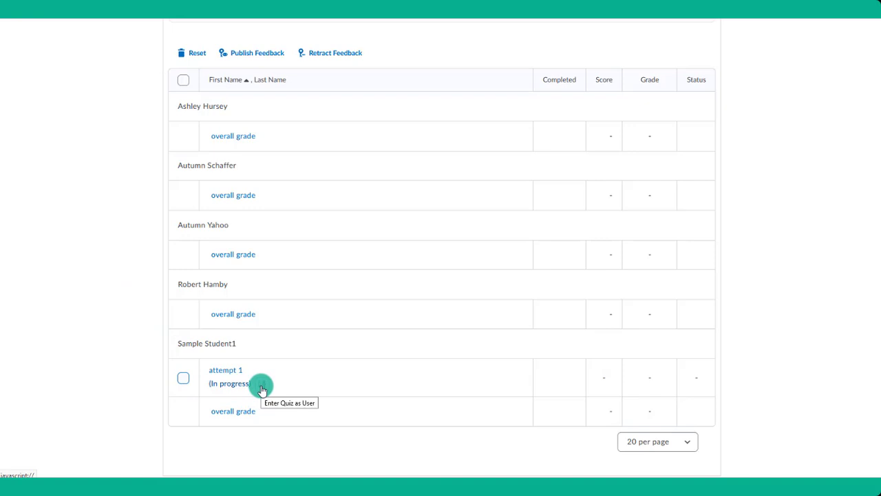
click(262, 389)
click(369, 152)
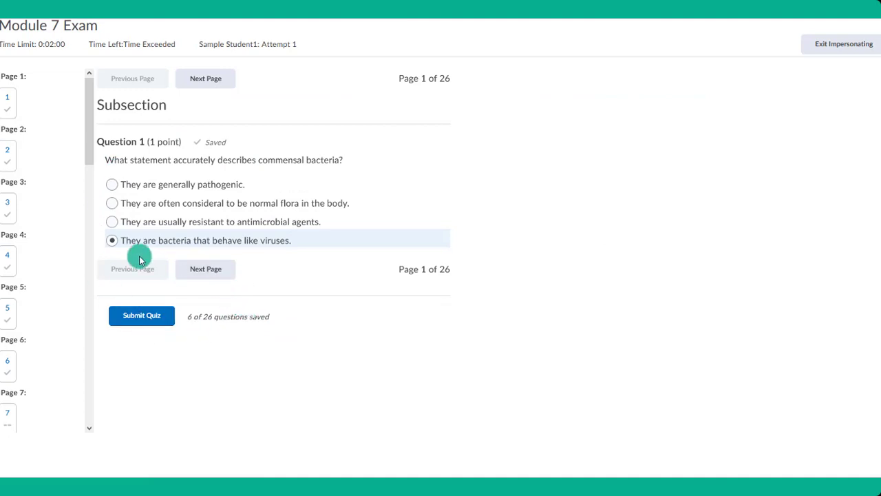
click(239, 276)
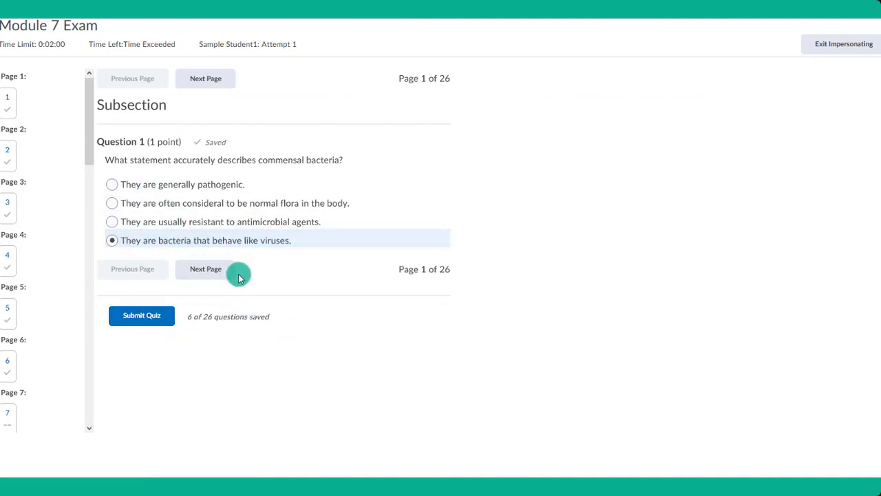
click(135, 317)
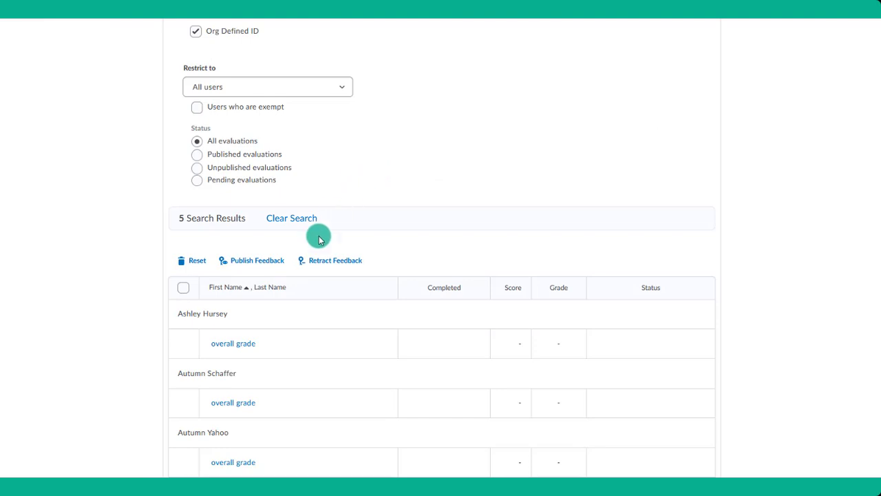
- Review the attempt's 27:10:32 time-limit overage and its Feb 3 2:39 PM log entries
scroll(275, 294, down, 1)
scroll(275, 294, down, 3)
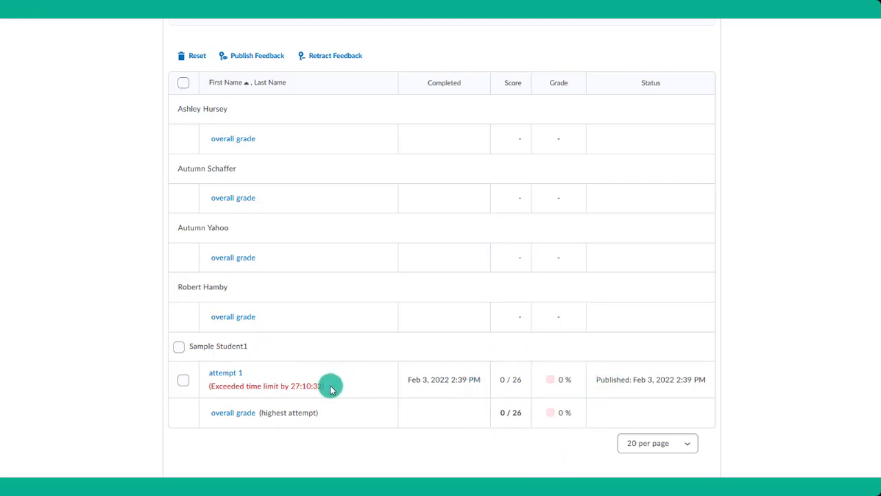
drag(330, 389, 212, 387)
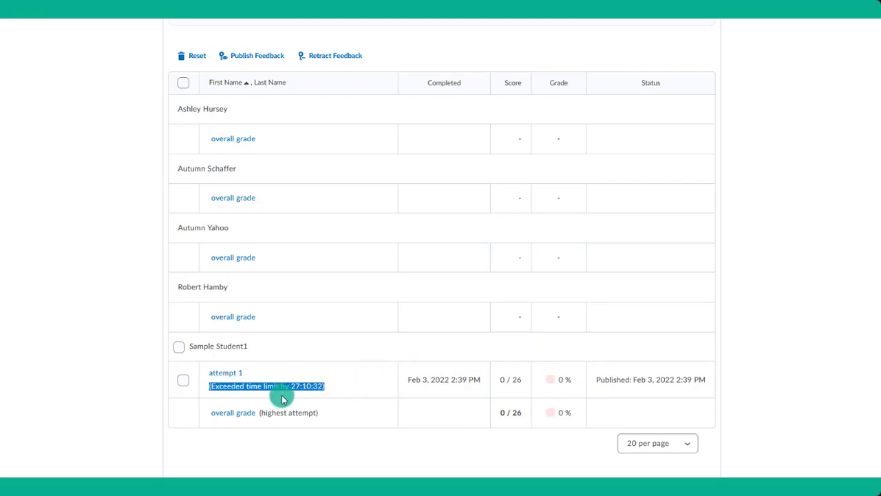
drag(291, 387, 328, 389)
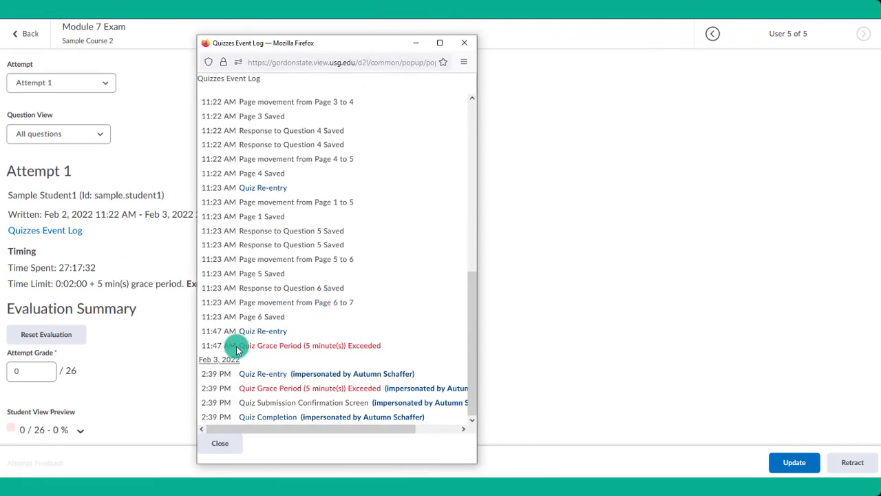
drag(208, 374, 451, 424)
click(445, 360)
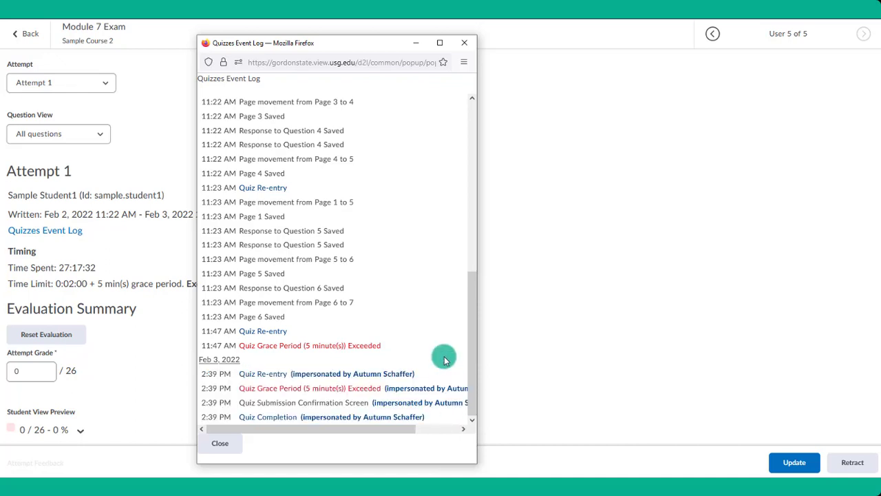
click(462, 46)
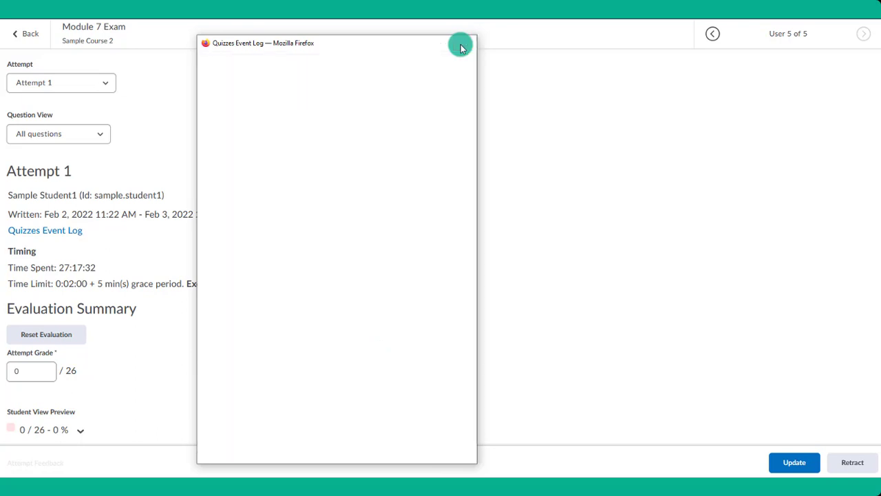
- Go back to the Module 7 Exam grading list and scroll to the student's attempt row
click(27, 33)
scroll(363, 315, down, 5)
scroll(364, 317, down, 2)
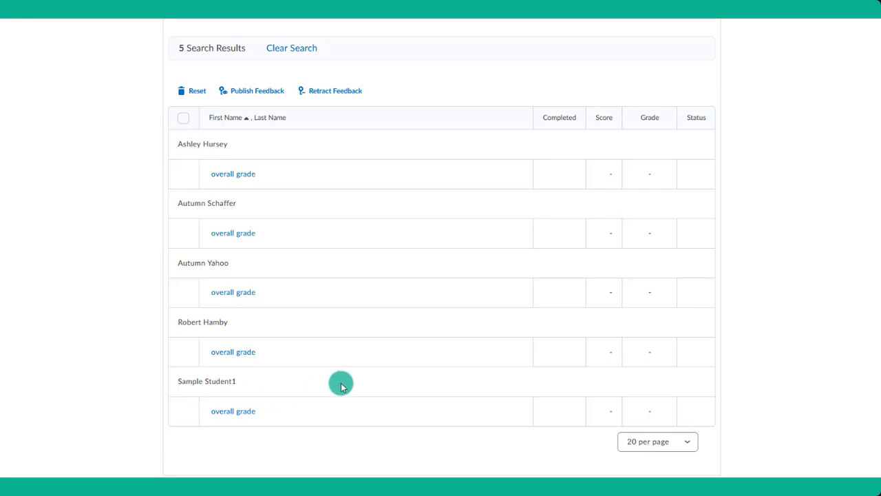
scroll(340, 385, up, 6)
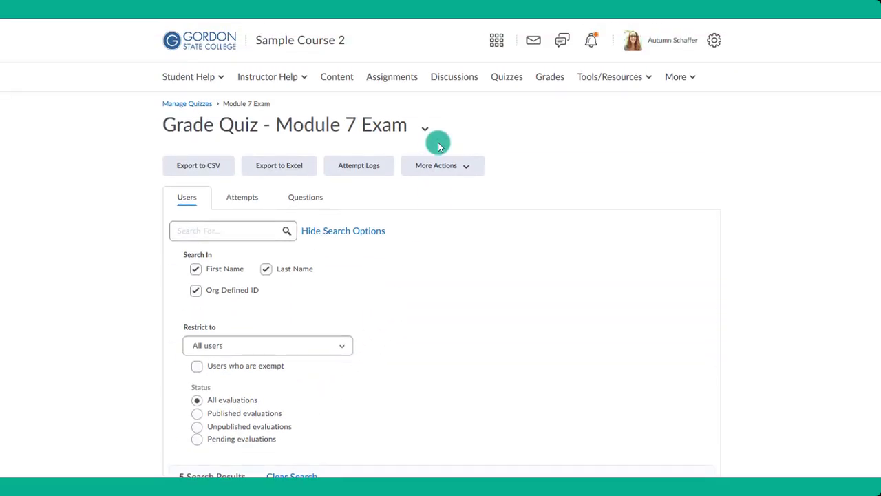
- From the Quizzes list, edit Module 7 Exam and go to its Restrictions tab
click(510, 78)
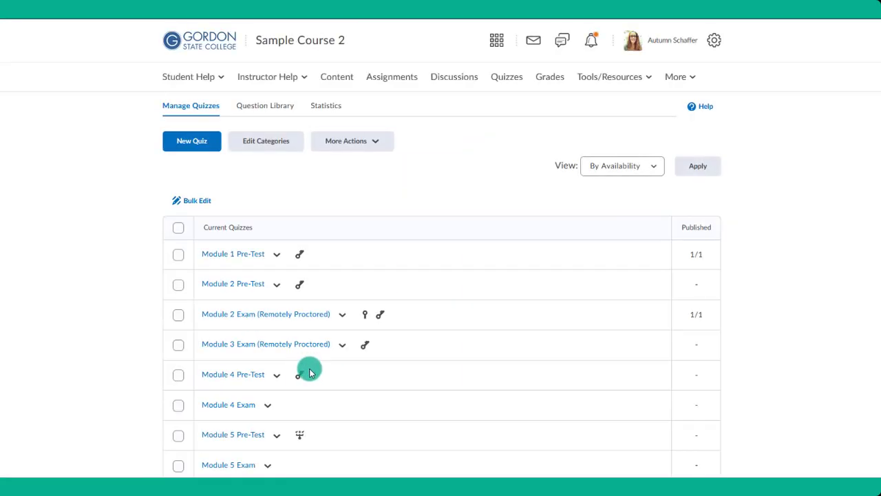
scroll(310, 372, down, 5)
click(267, 278)
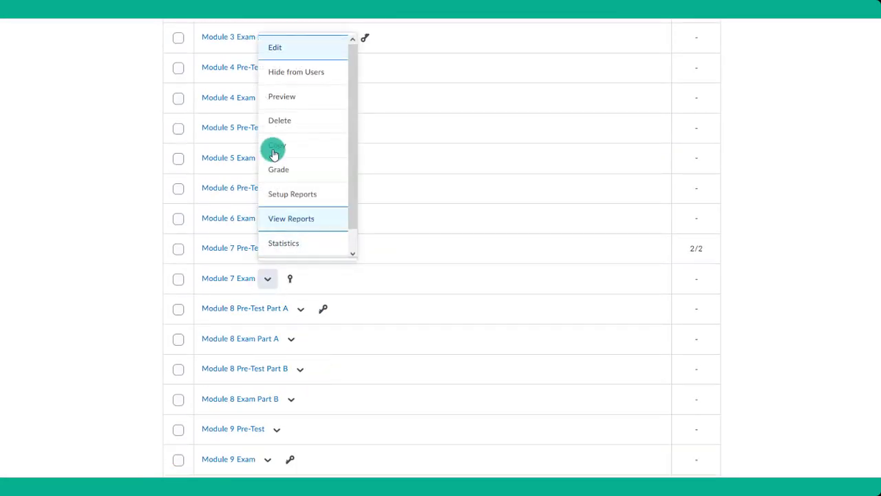
click(289, 57)
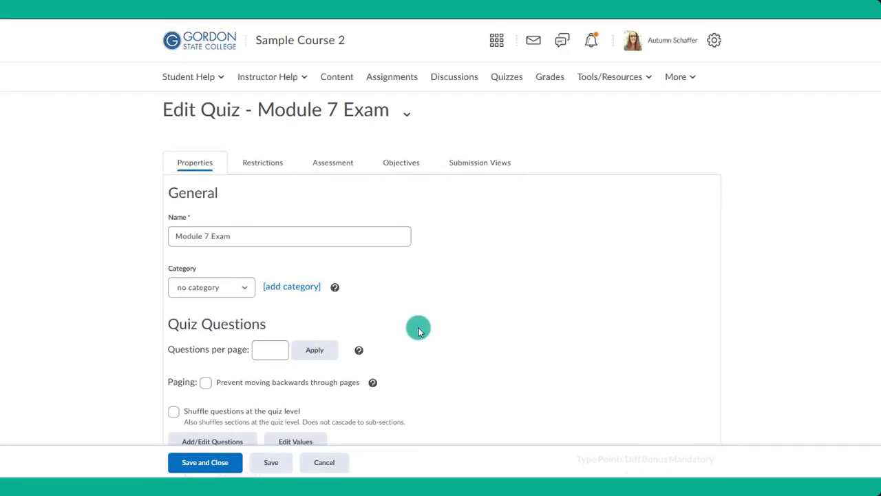
click(281, 169)
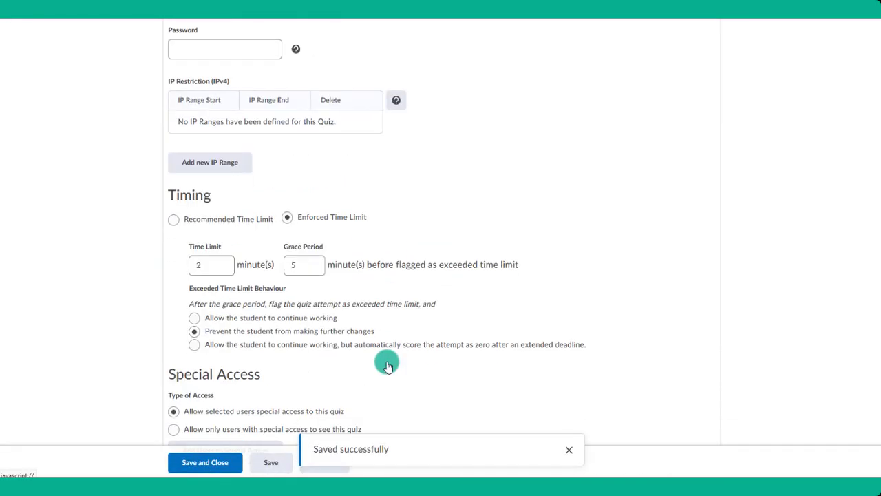
scroll(387, 365, down, 1)
- Start adding special access with an end date of 2/11/2022 7:41 PM for the sample student
click(225, 391)
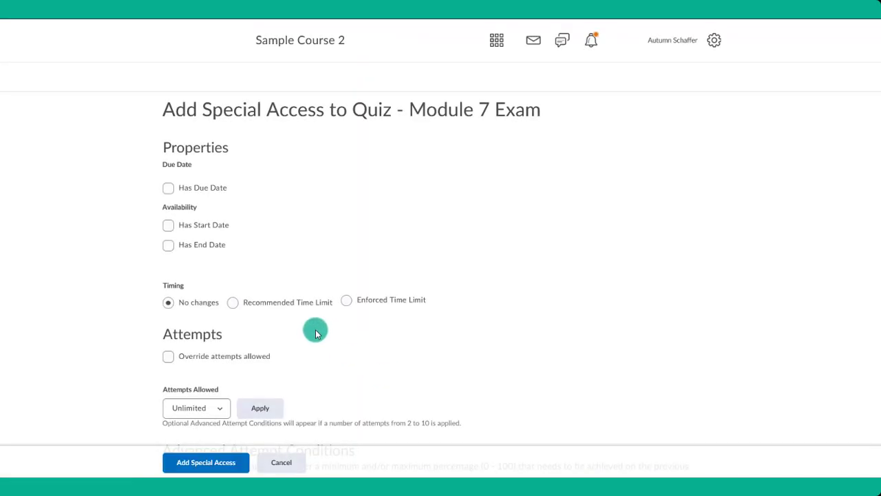
scroll(300, 315, down, 2)
click(167, 183)
click(206, 201)
click(258, 300)
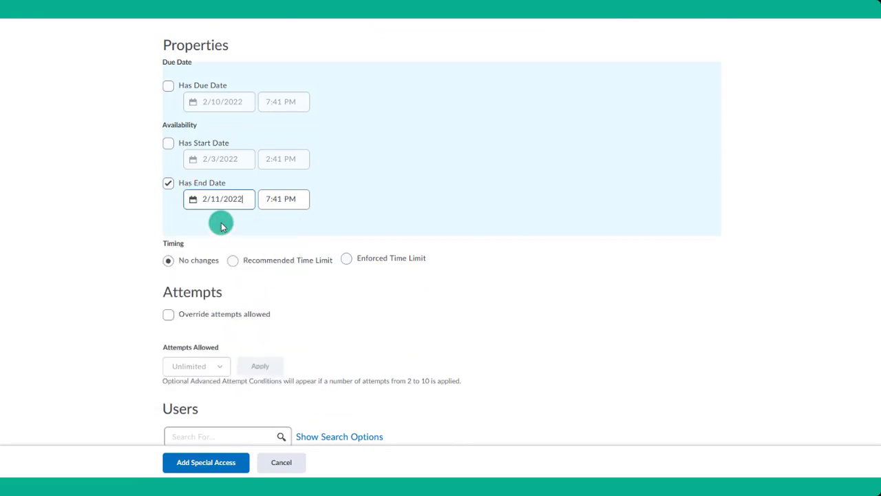
scroll(330, 360, down, 3)
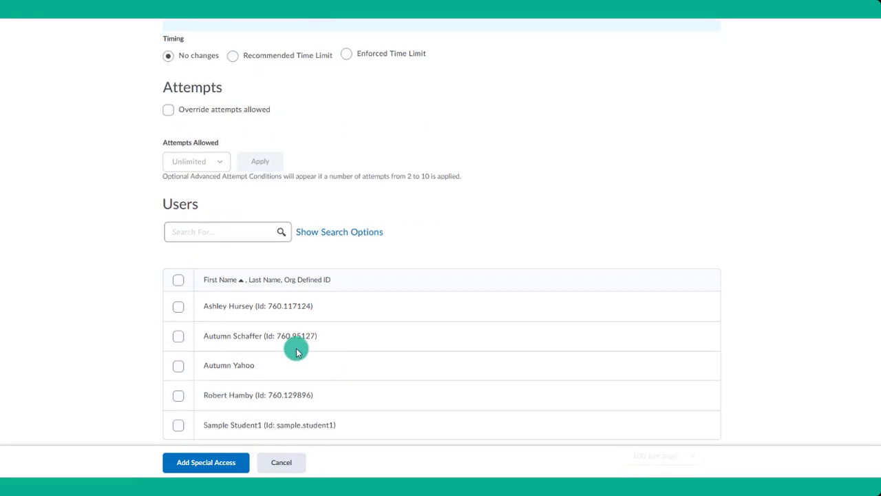
click(178, 426)
scroll(456, 334, up, 3)
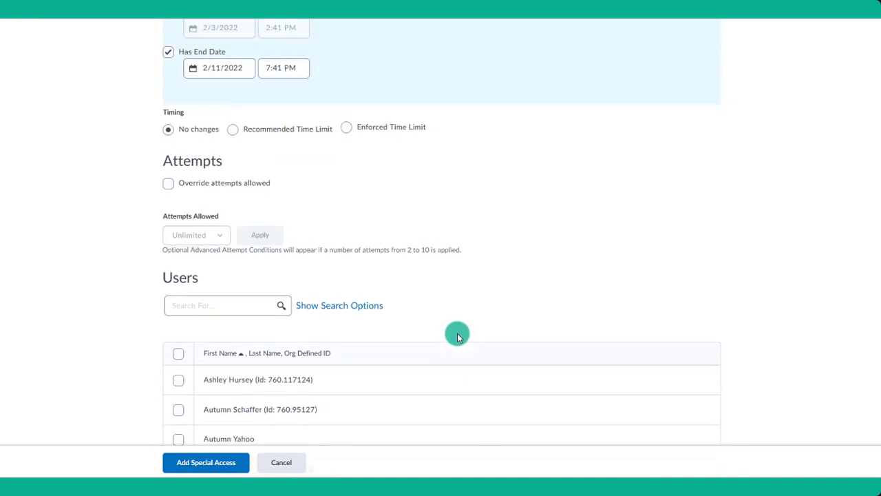